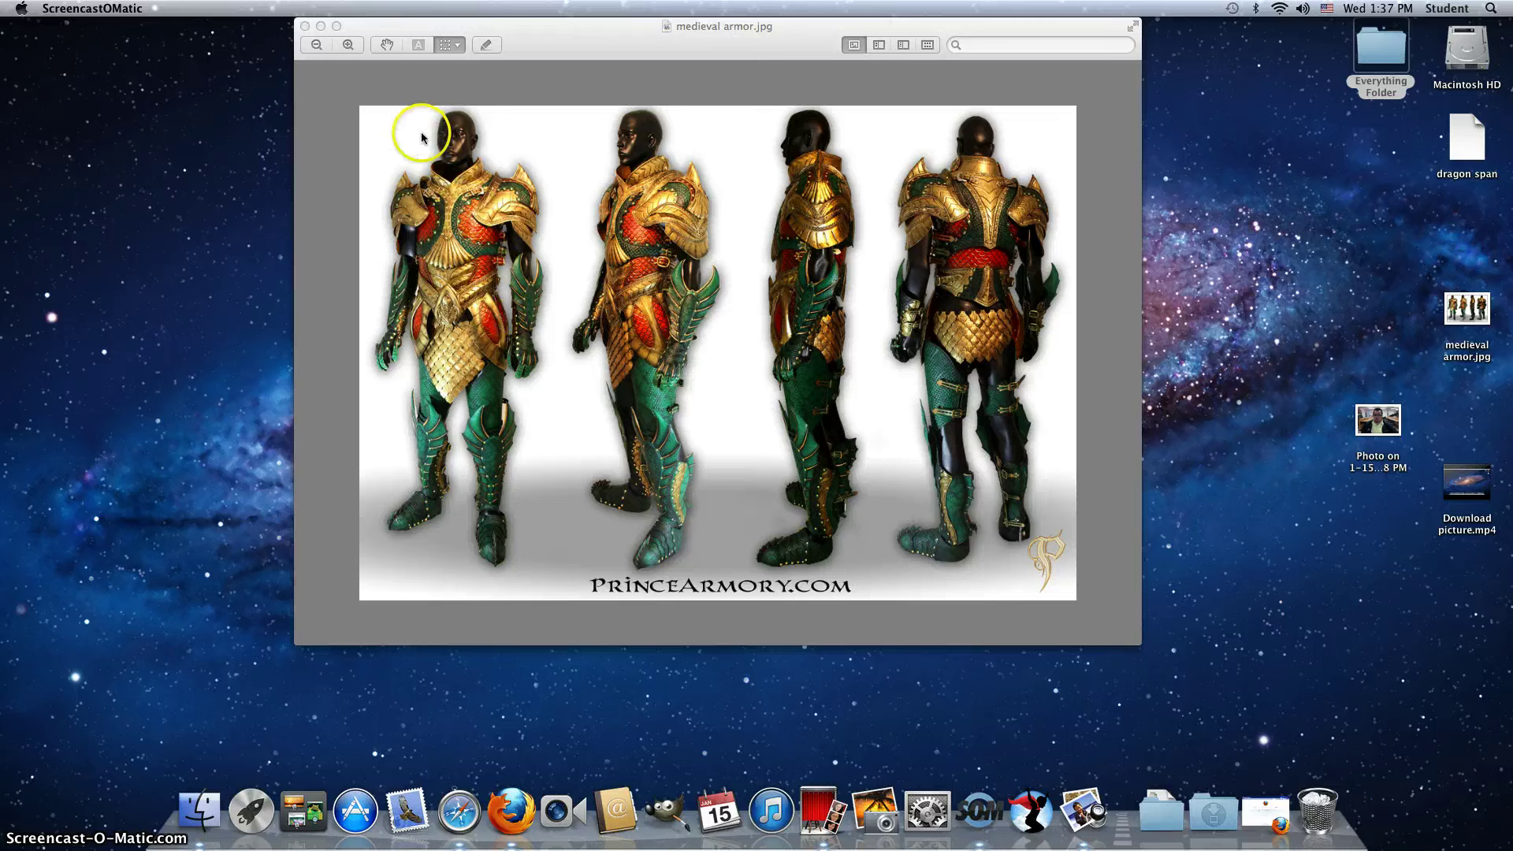
Quit Preview with the medieval armor picture and close the Photo Booth window
click(602, 38)
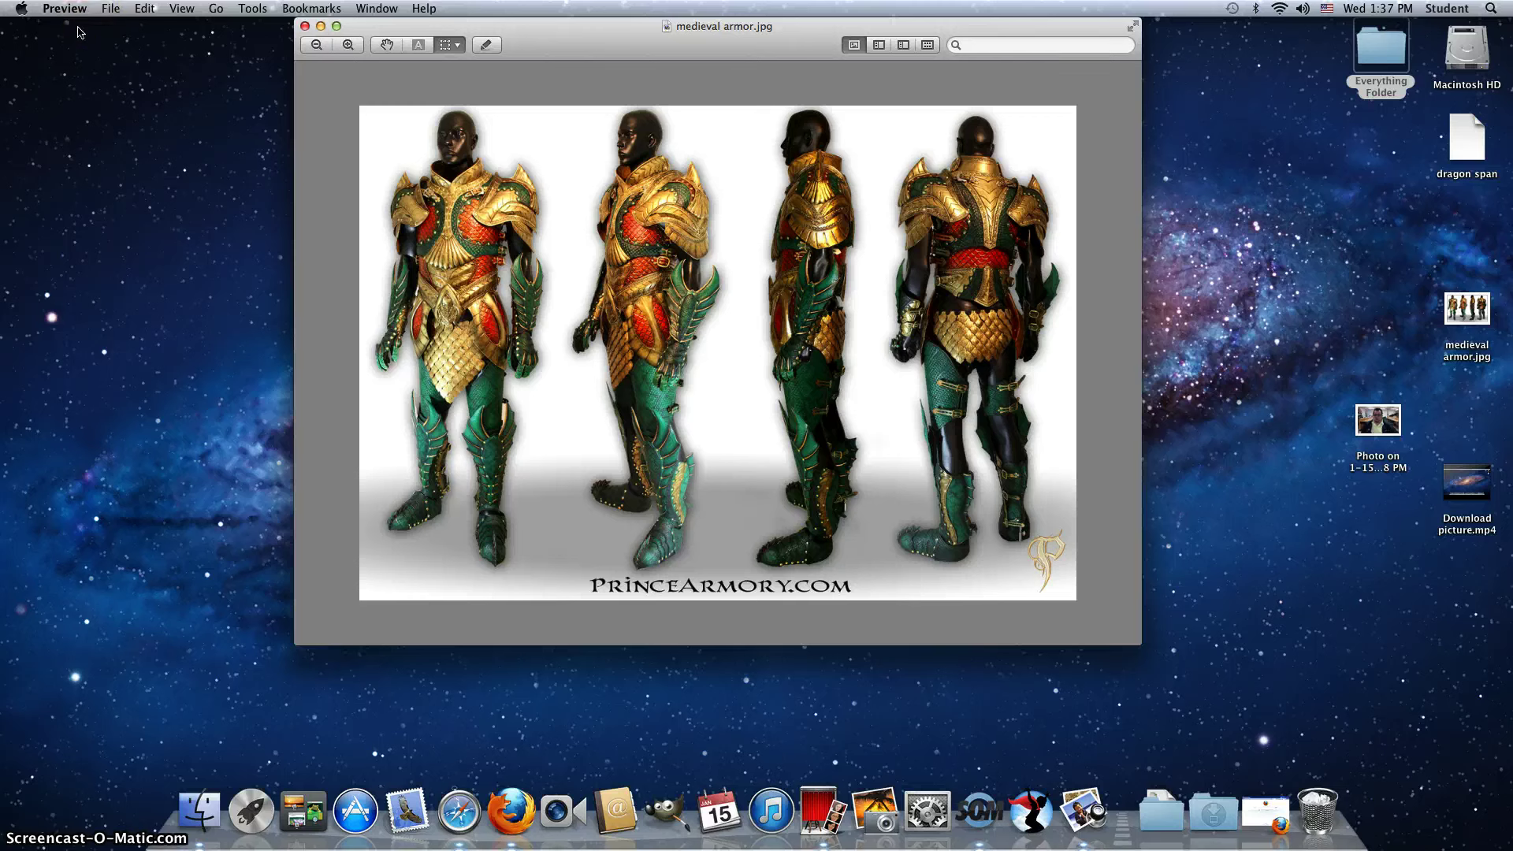
click(108, 11)
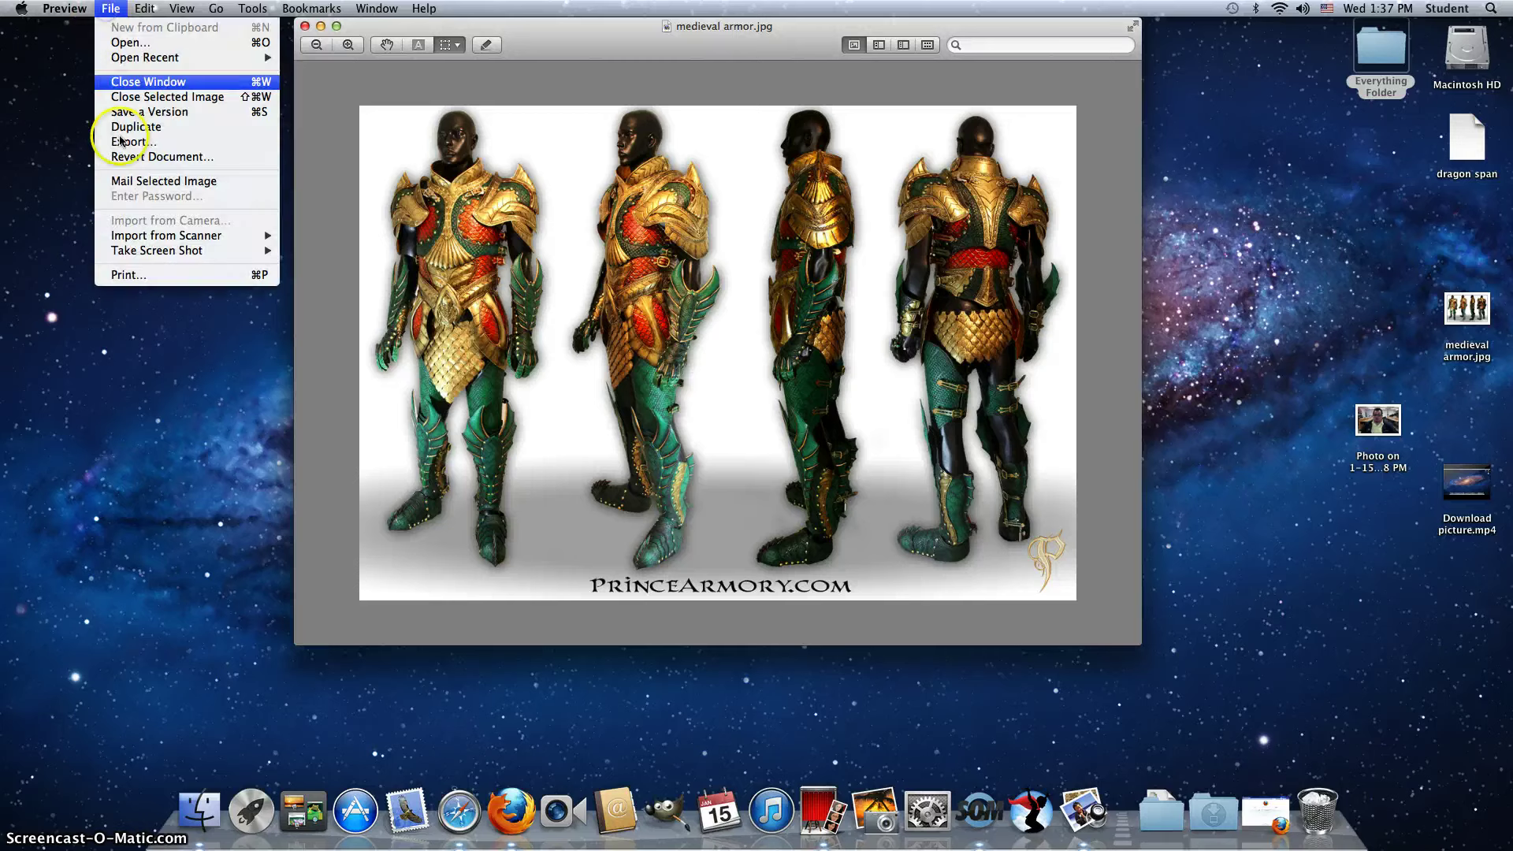
mouse_move(63, 10)
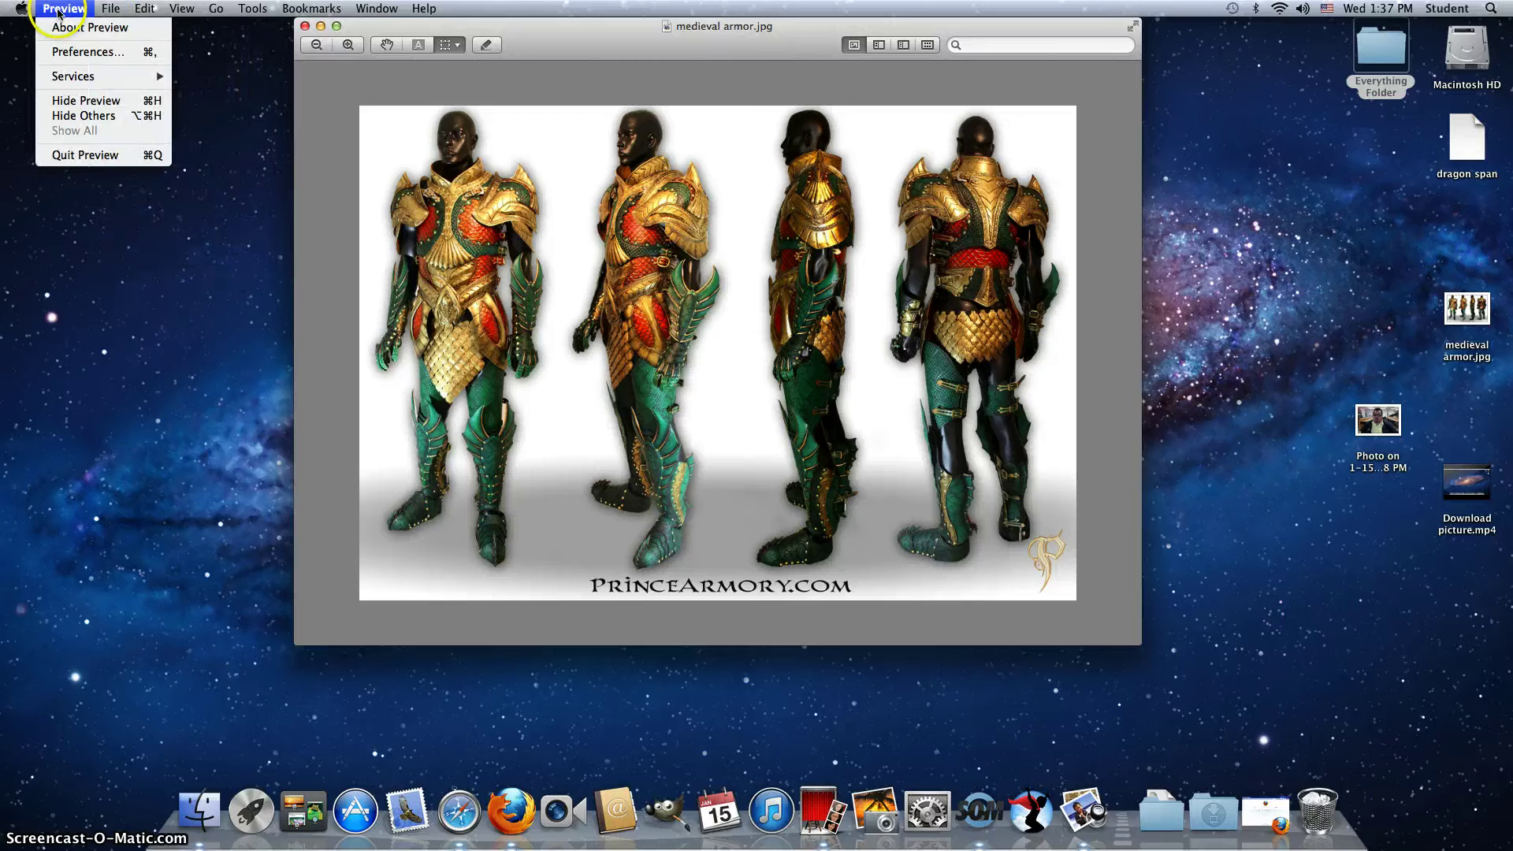
click(78, 160)
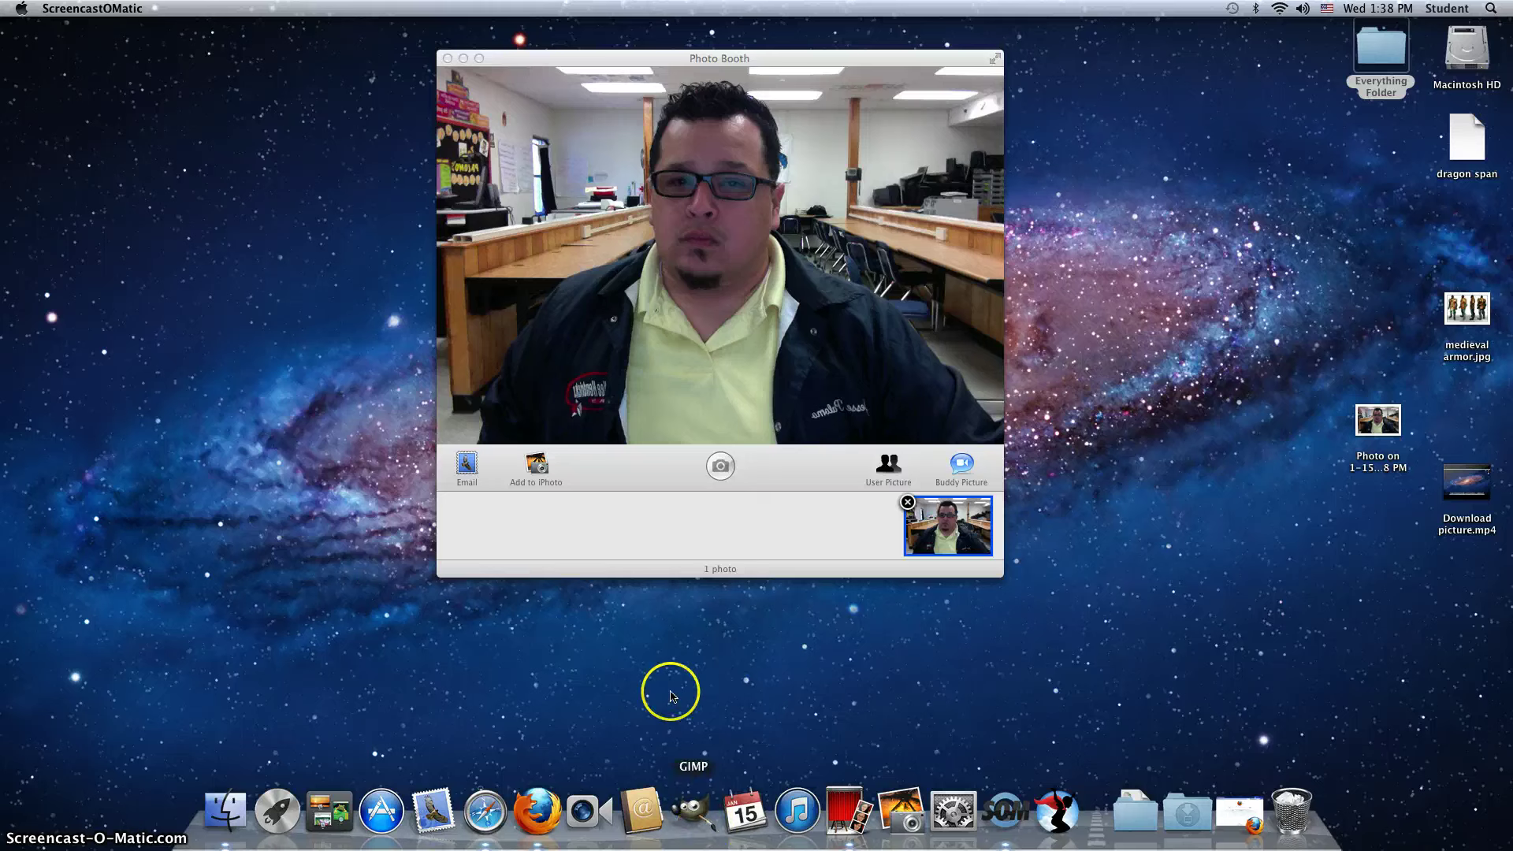
click(447, 59)
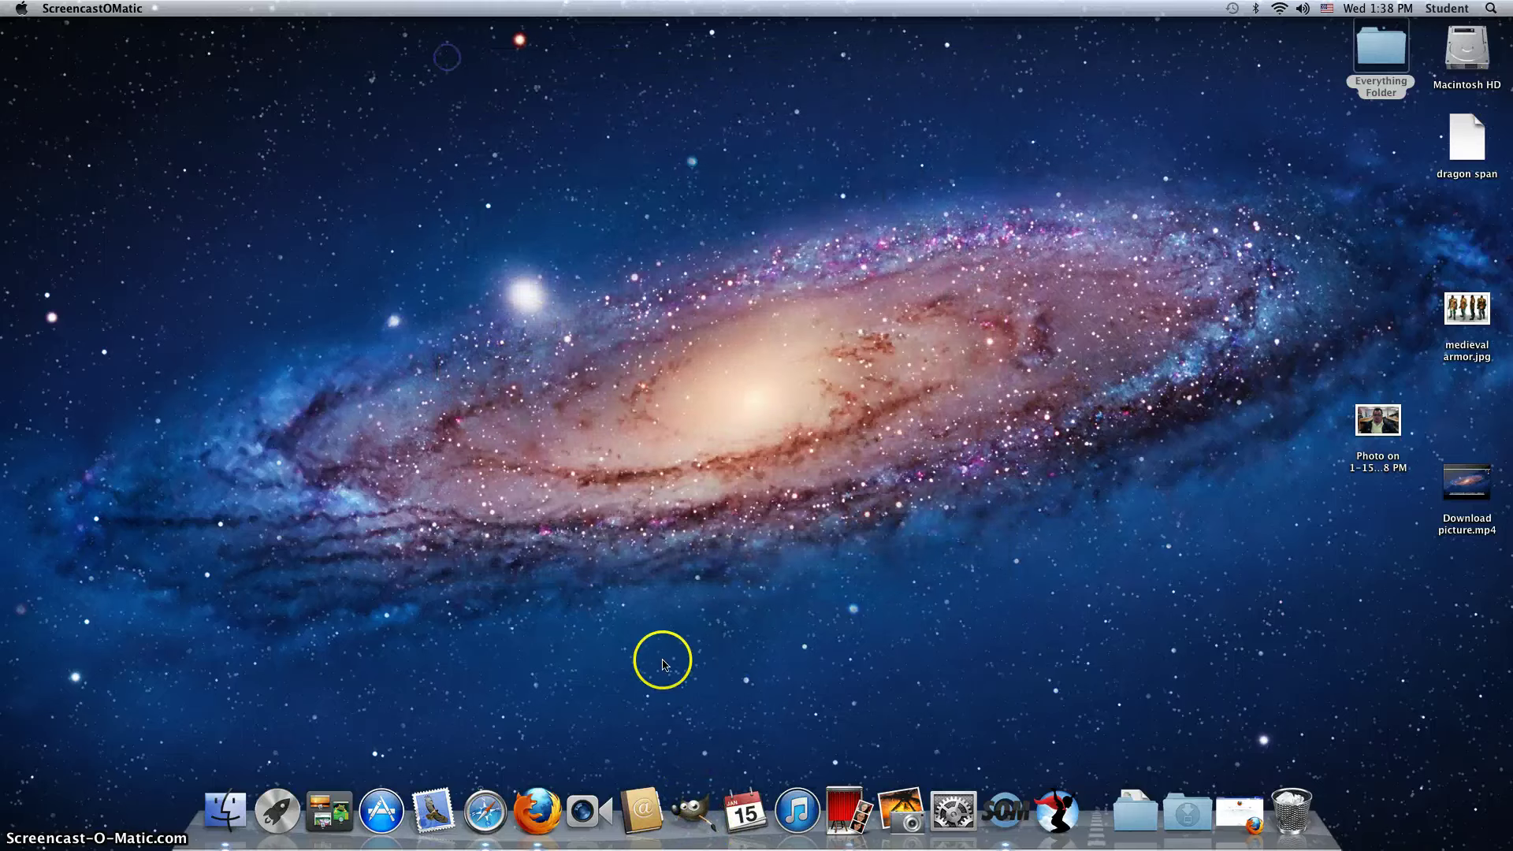
Launch GIMP and open medieval armor.jpg from the Desktop folder
click(694, 823)
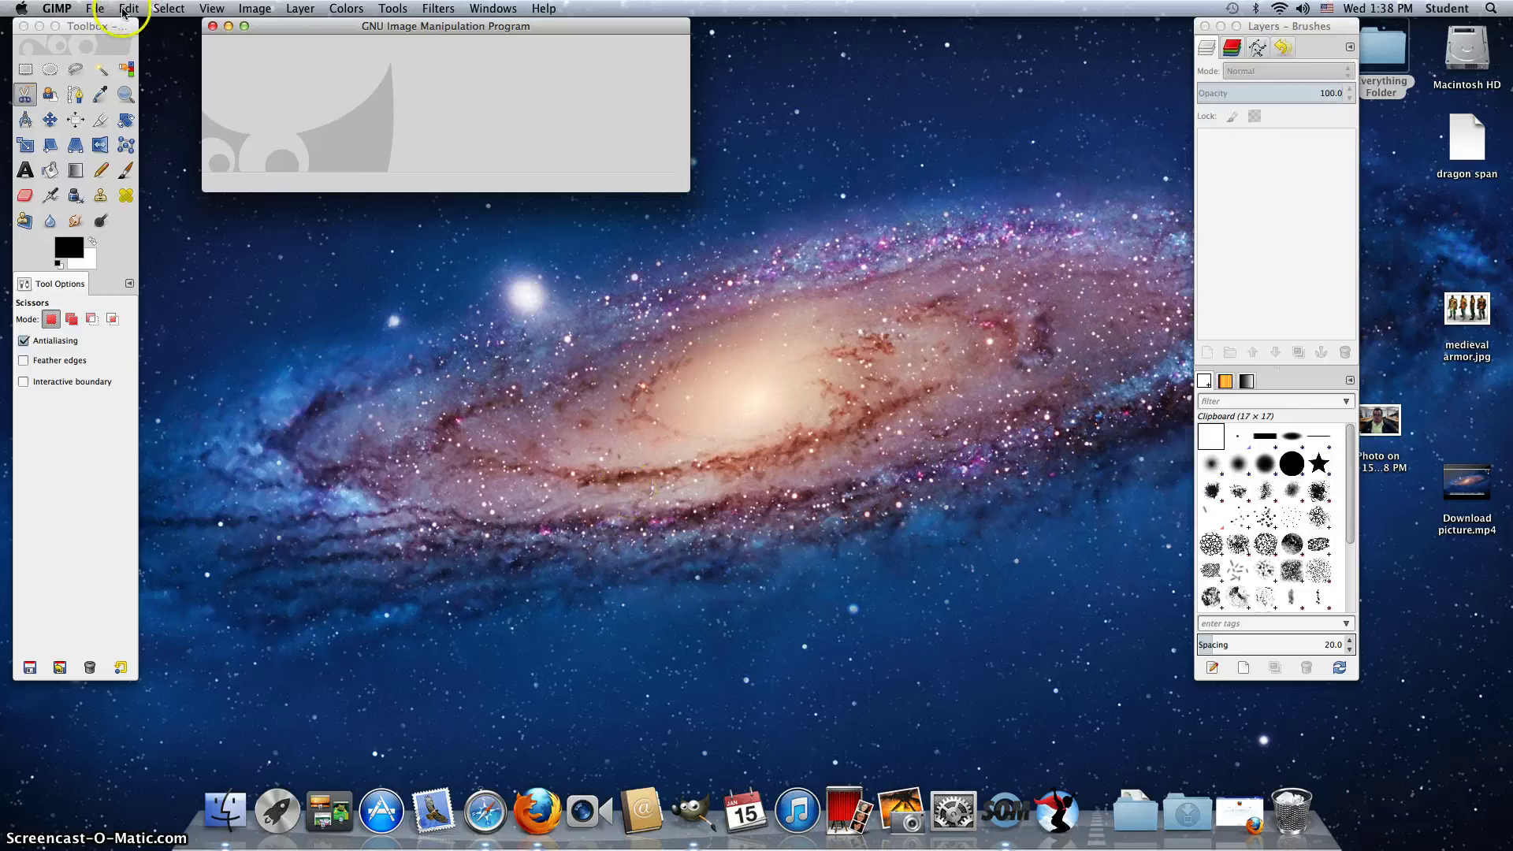
click(94, 9)
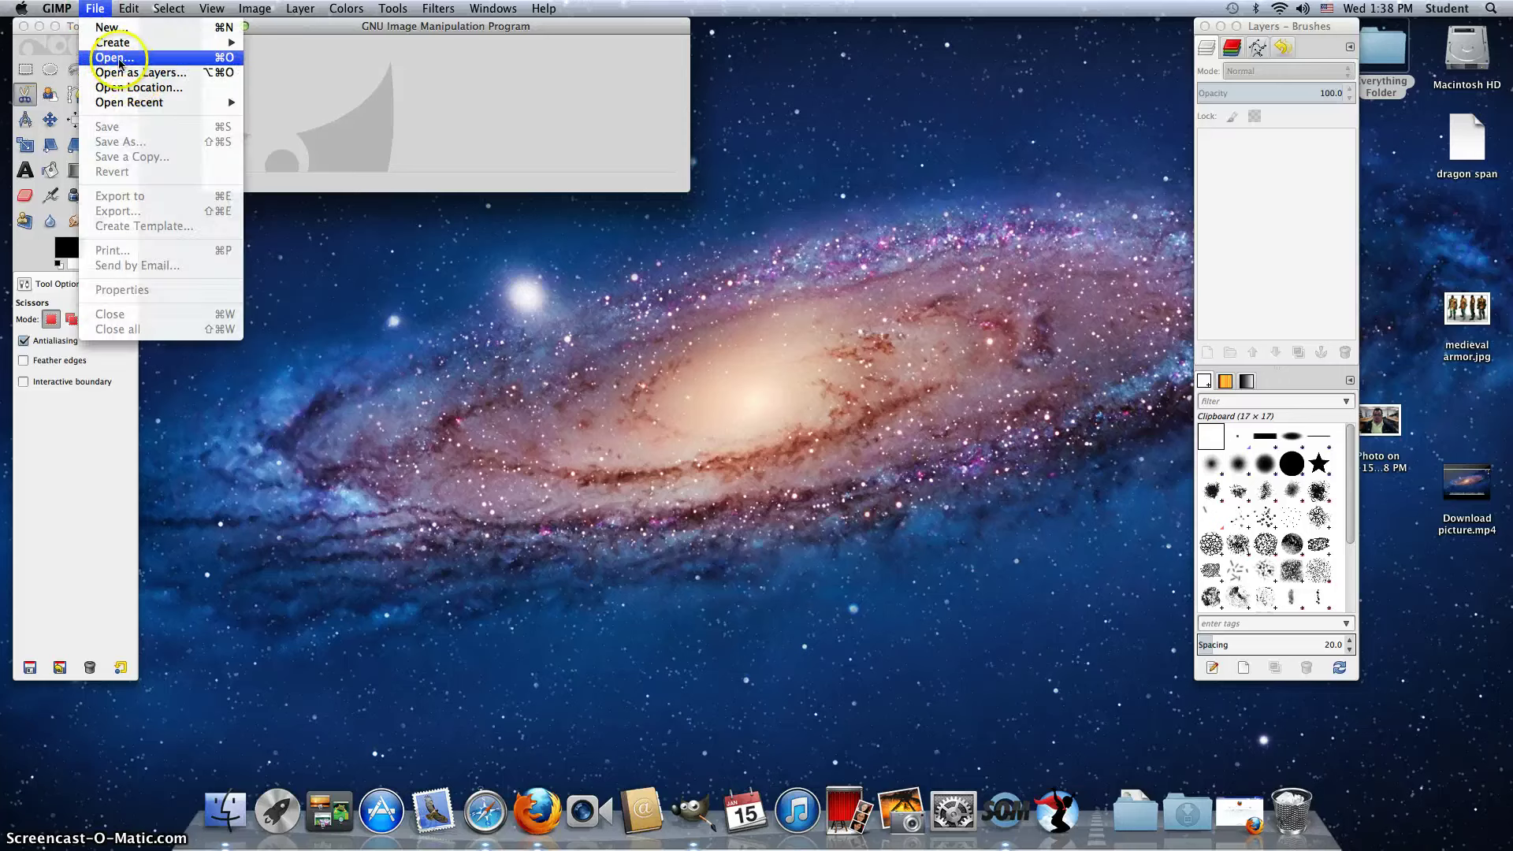
click(114, 58)
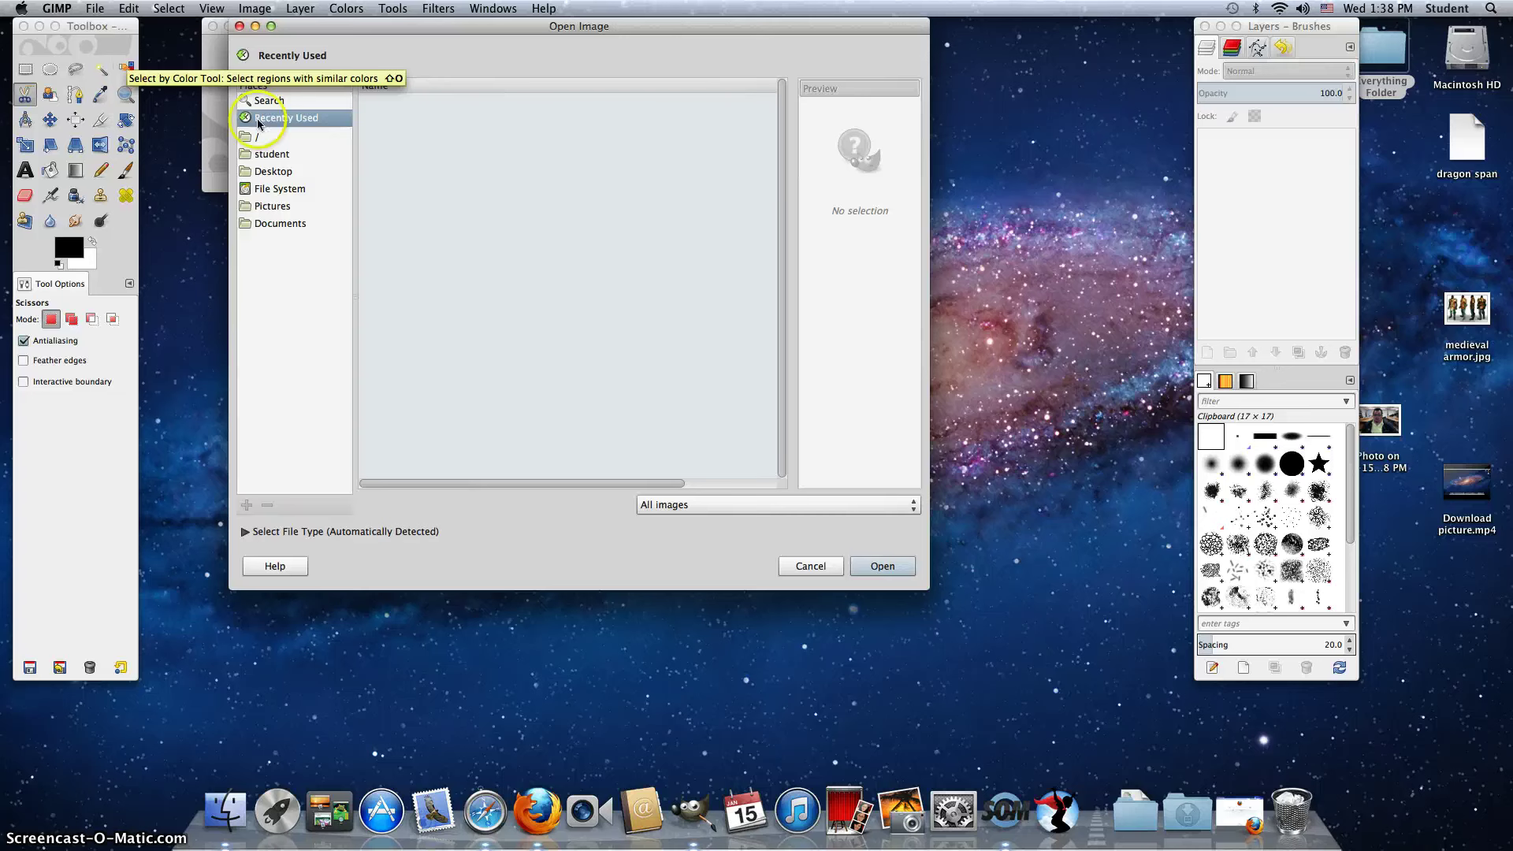
click(262, 172)
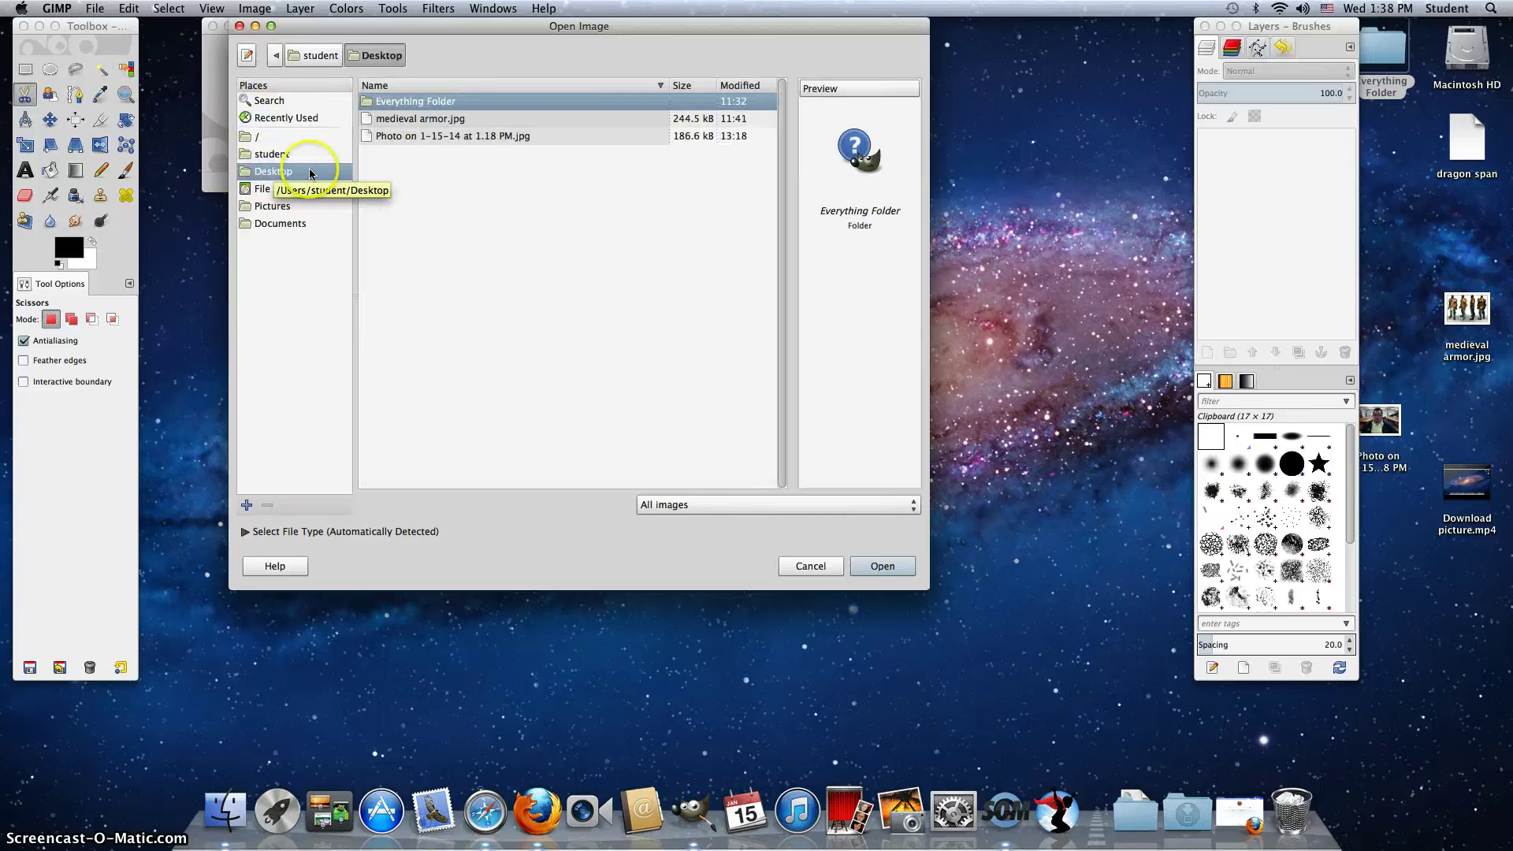
click(406, 121)
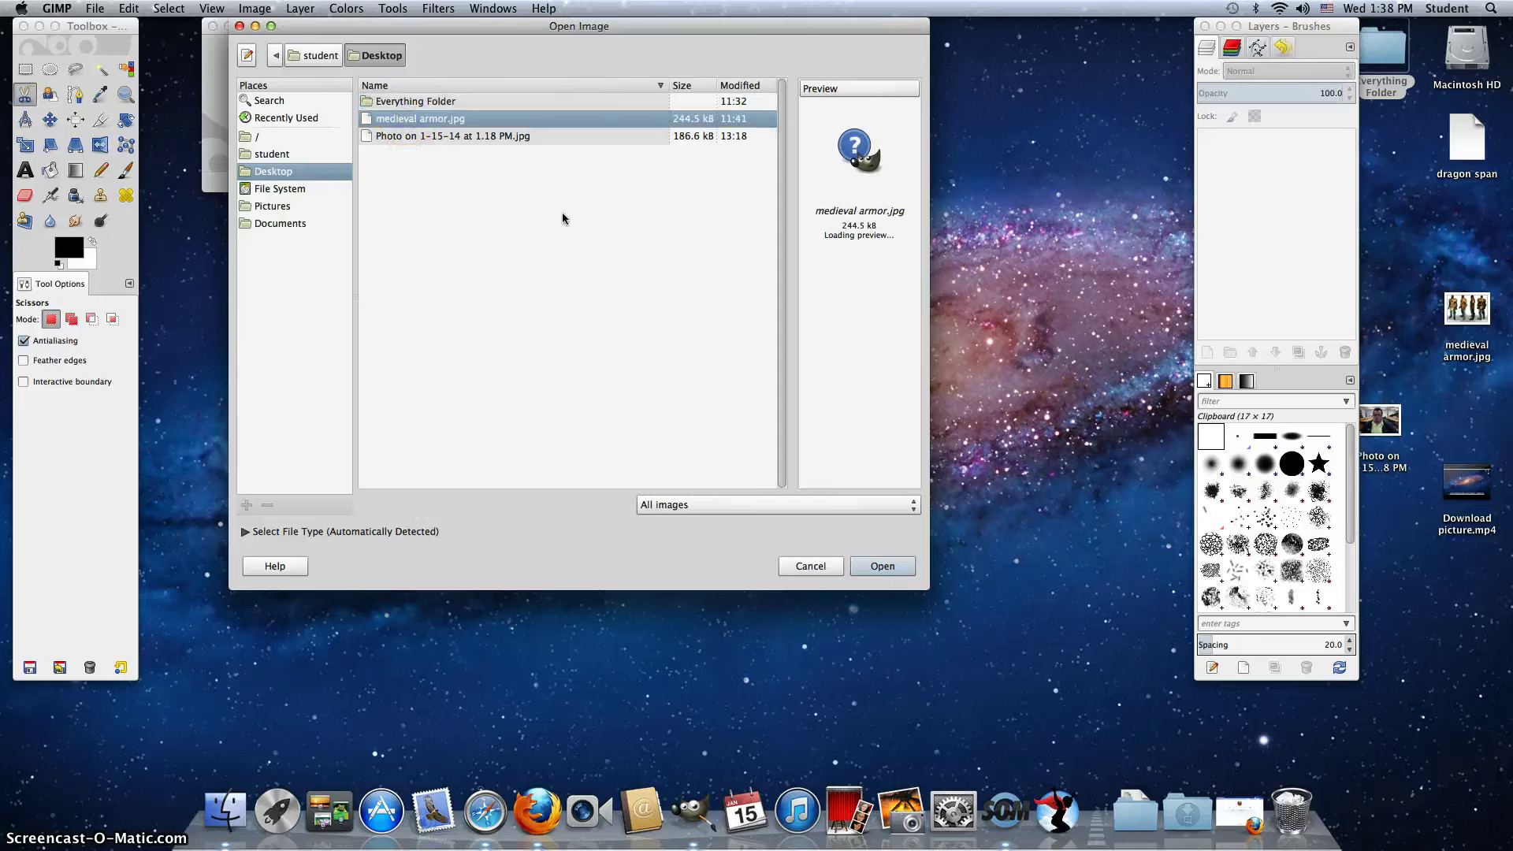
click(883, 566)
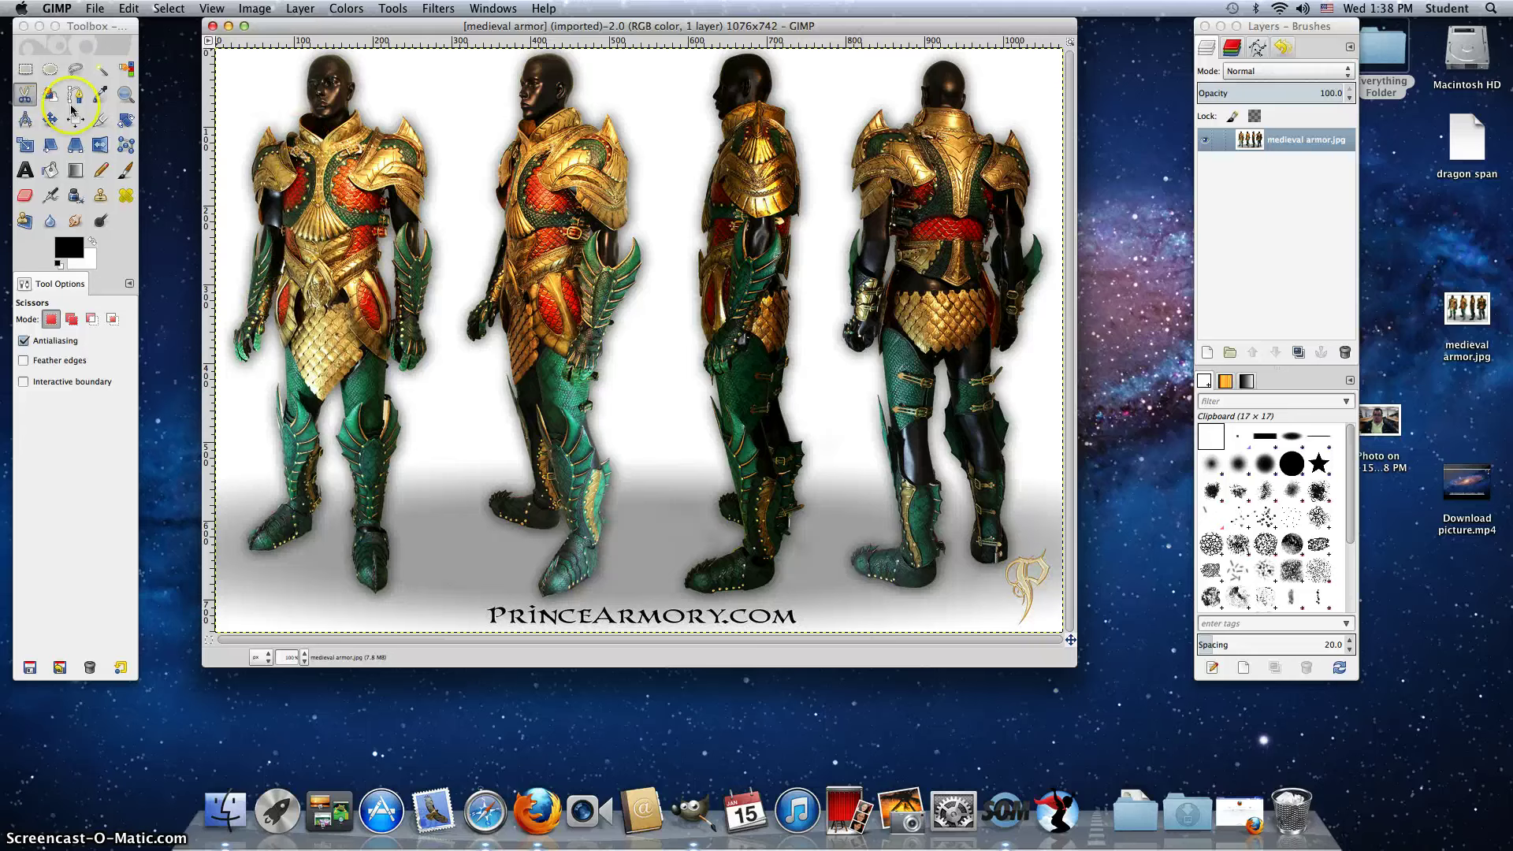
Start a Scissors Select outline on the leftmost armored figure, tracing from the shoulder spike down the outer edge of its left-hand arm
click(27, 94)
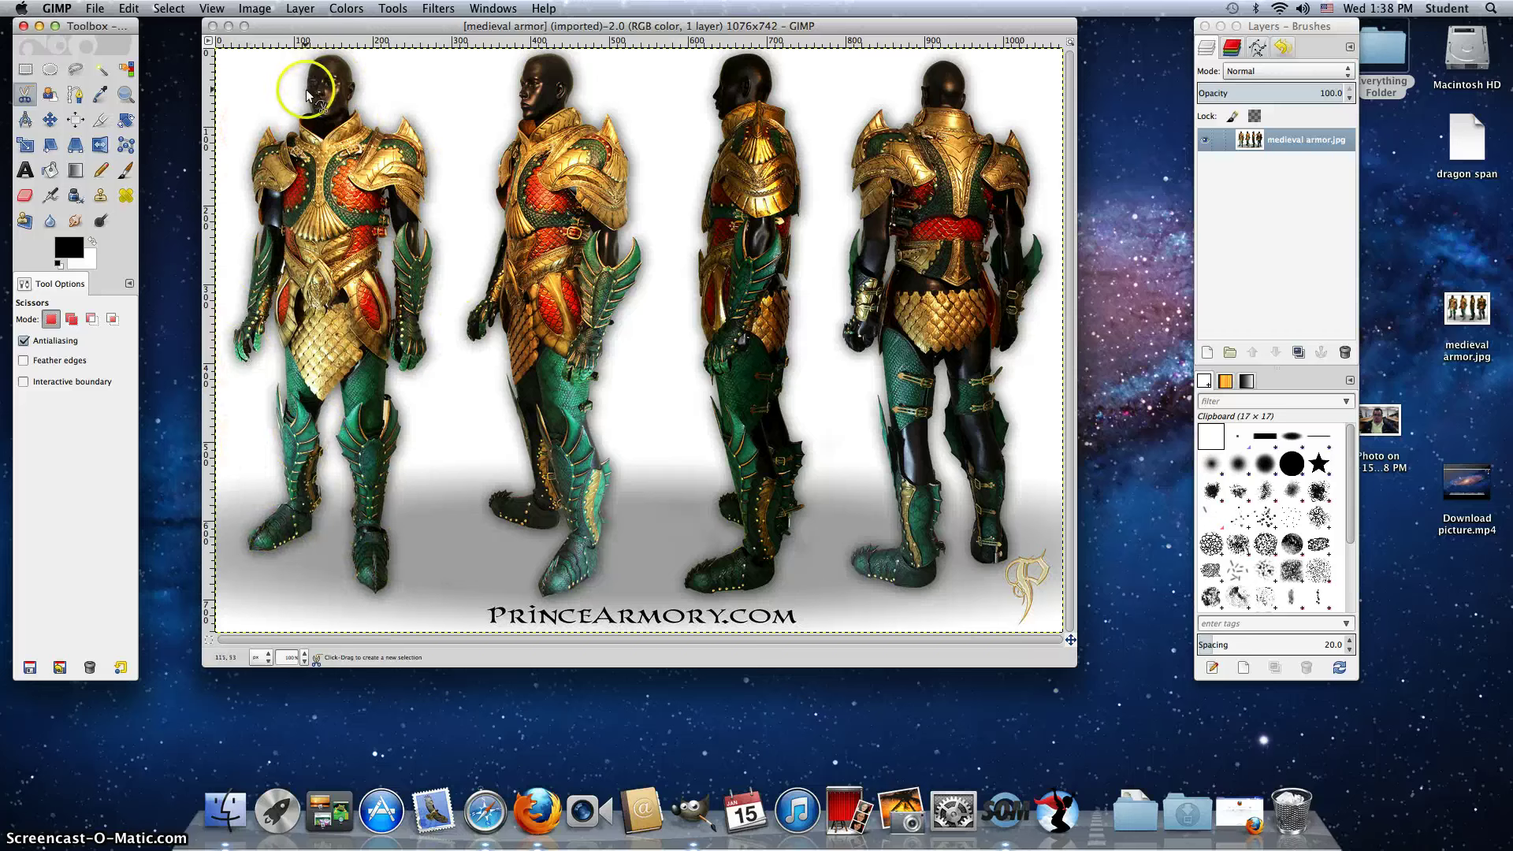
click(268, 126)
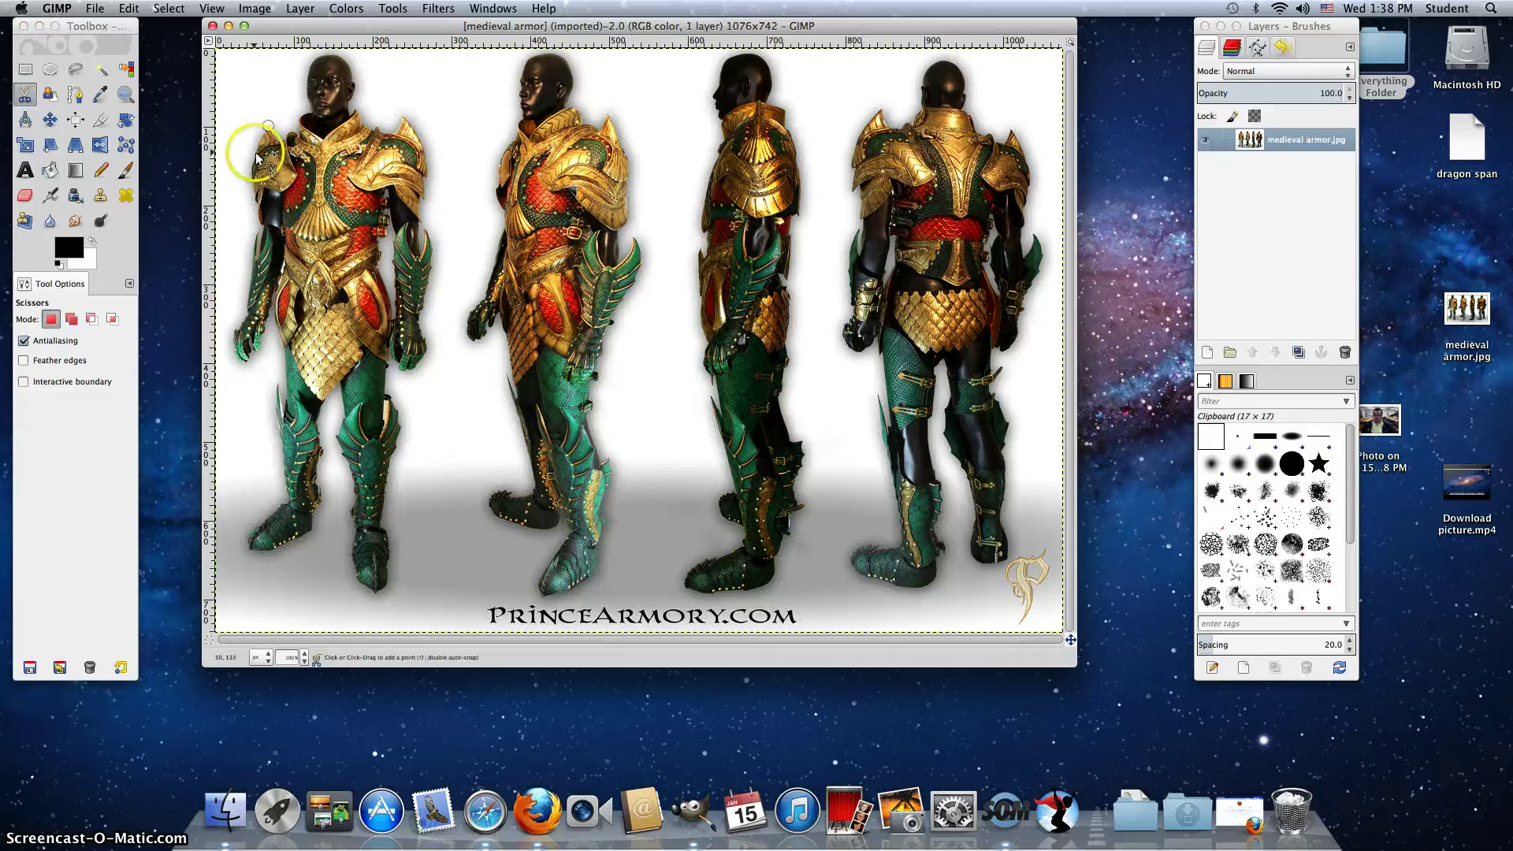
click(255, 152)
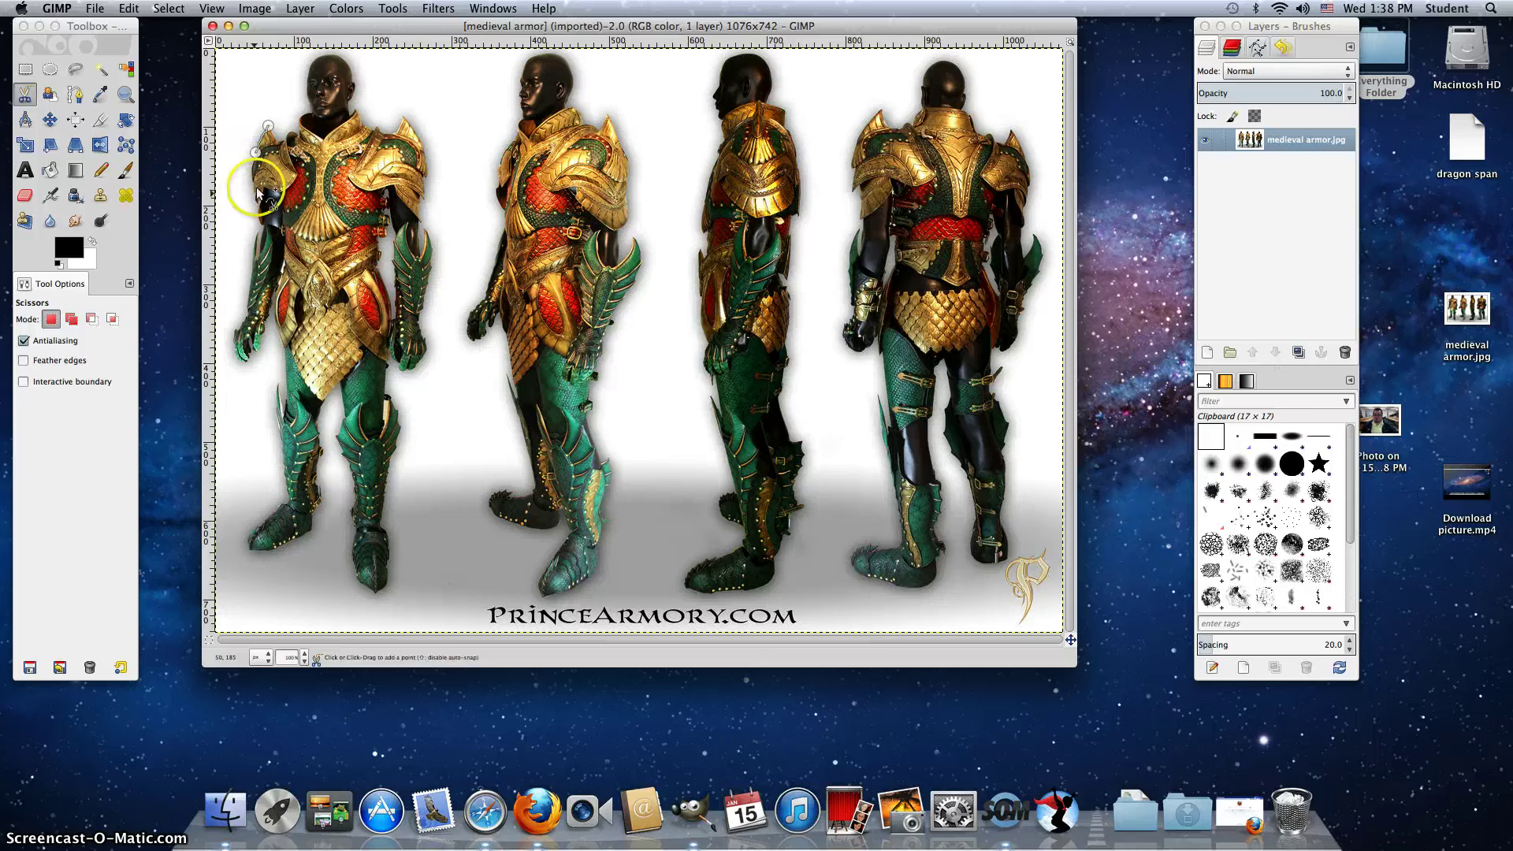
click(253, 189)
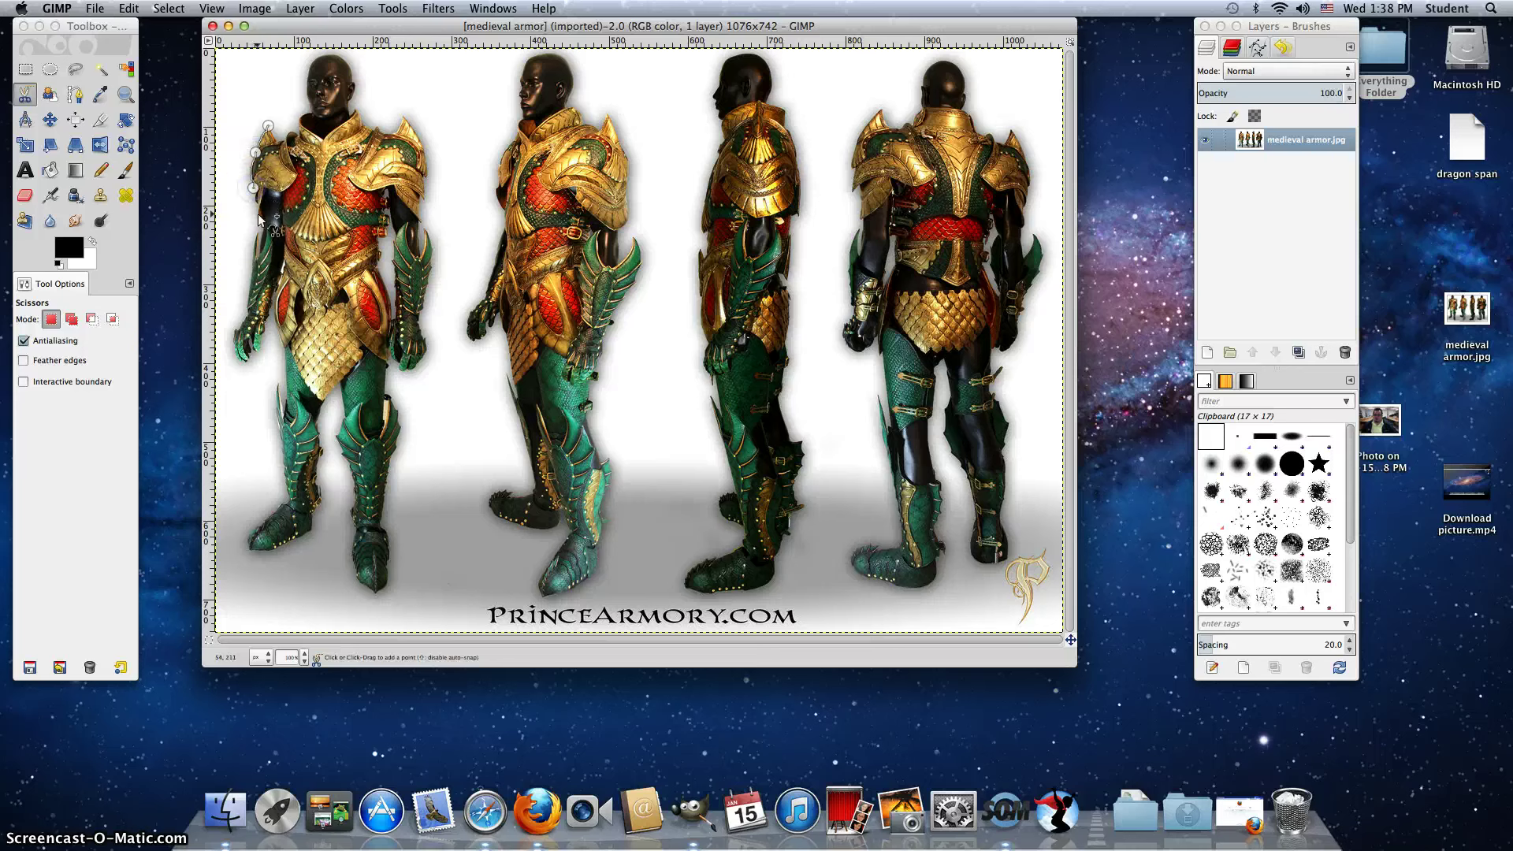
click(258, 217)
click(262, 239)
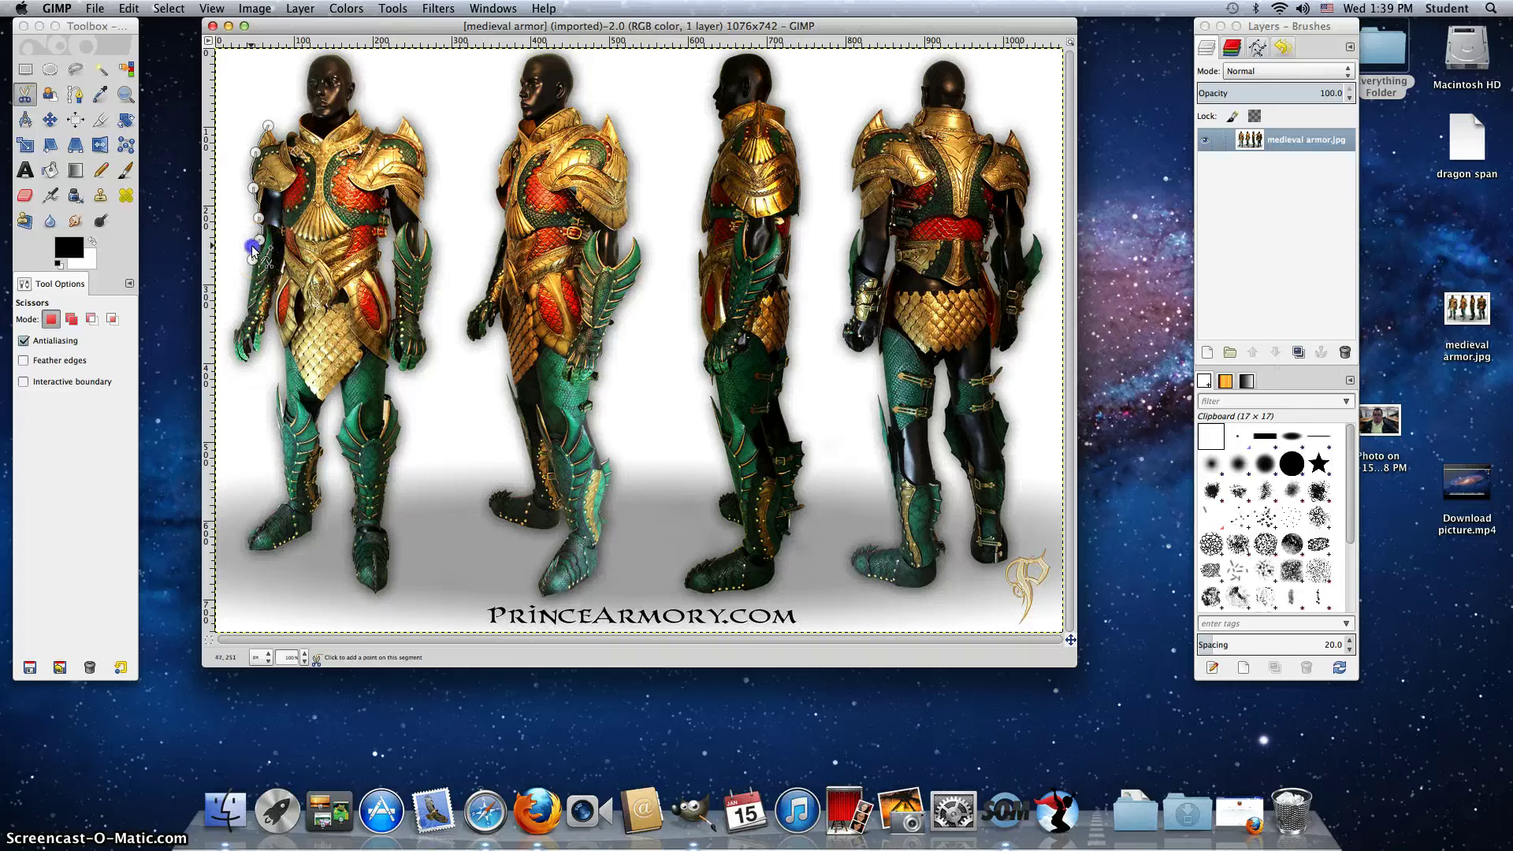
click(254, 233)
drag(250, 299, 252, 285)
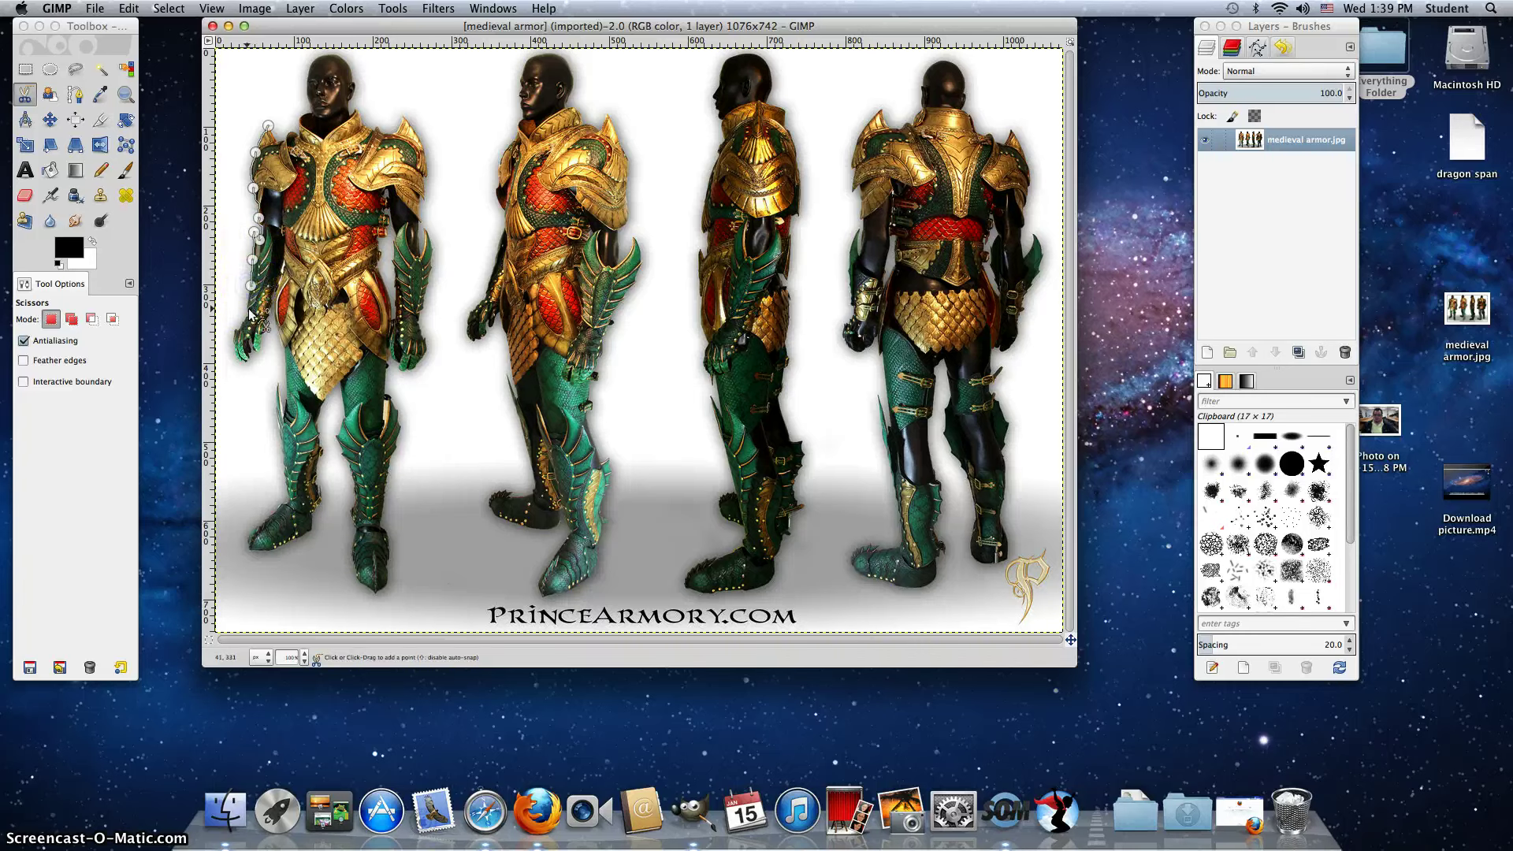
Continue the scissors outline around the figure's left-hand glove and back up the inner edge of the forearm
click(248, 310)
click(239, 327)
click(234, 341)
click(242, 362)
click(250, 338)
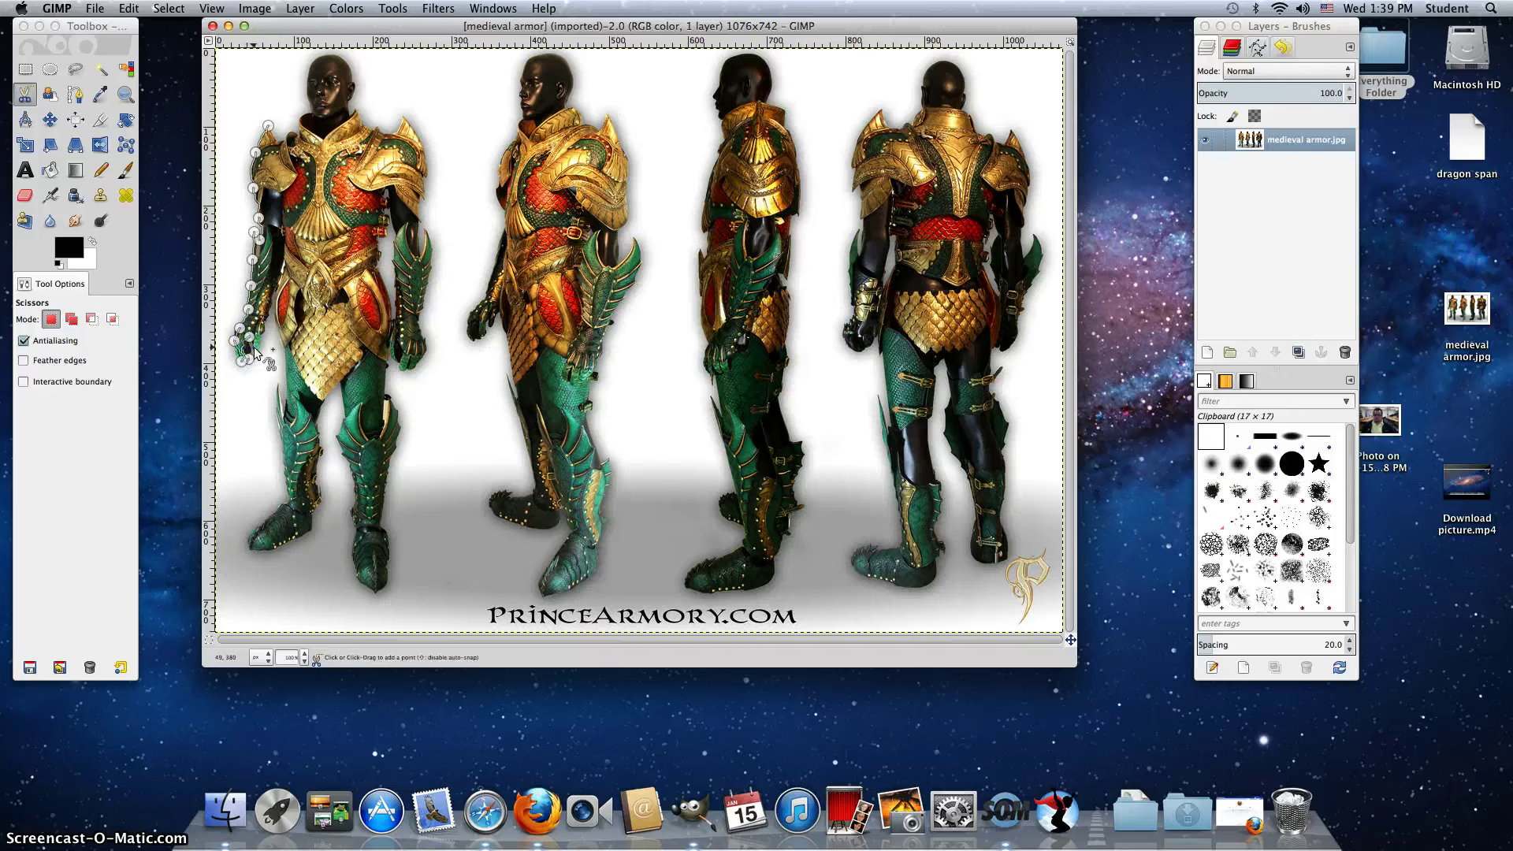
click(254, 348)
click(259, 334)
click(269, 320)
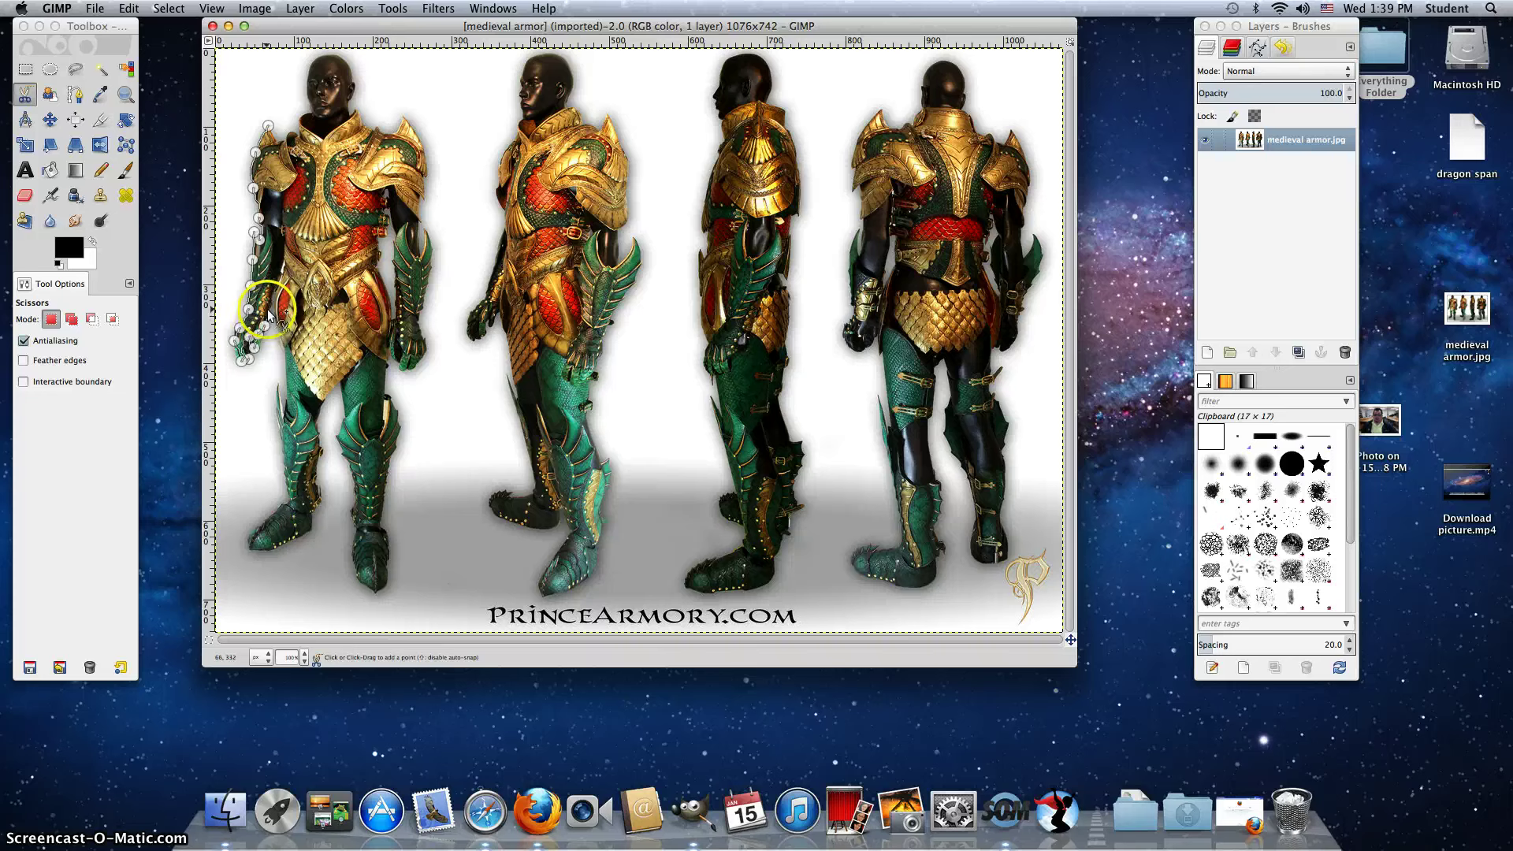
click(273, 292)
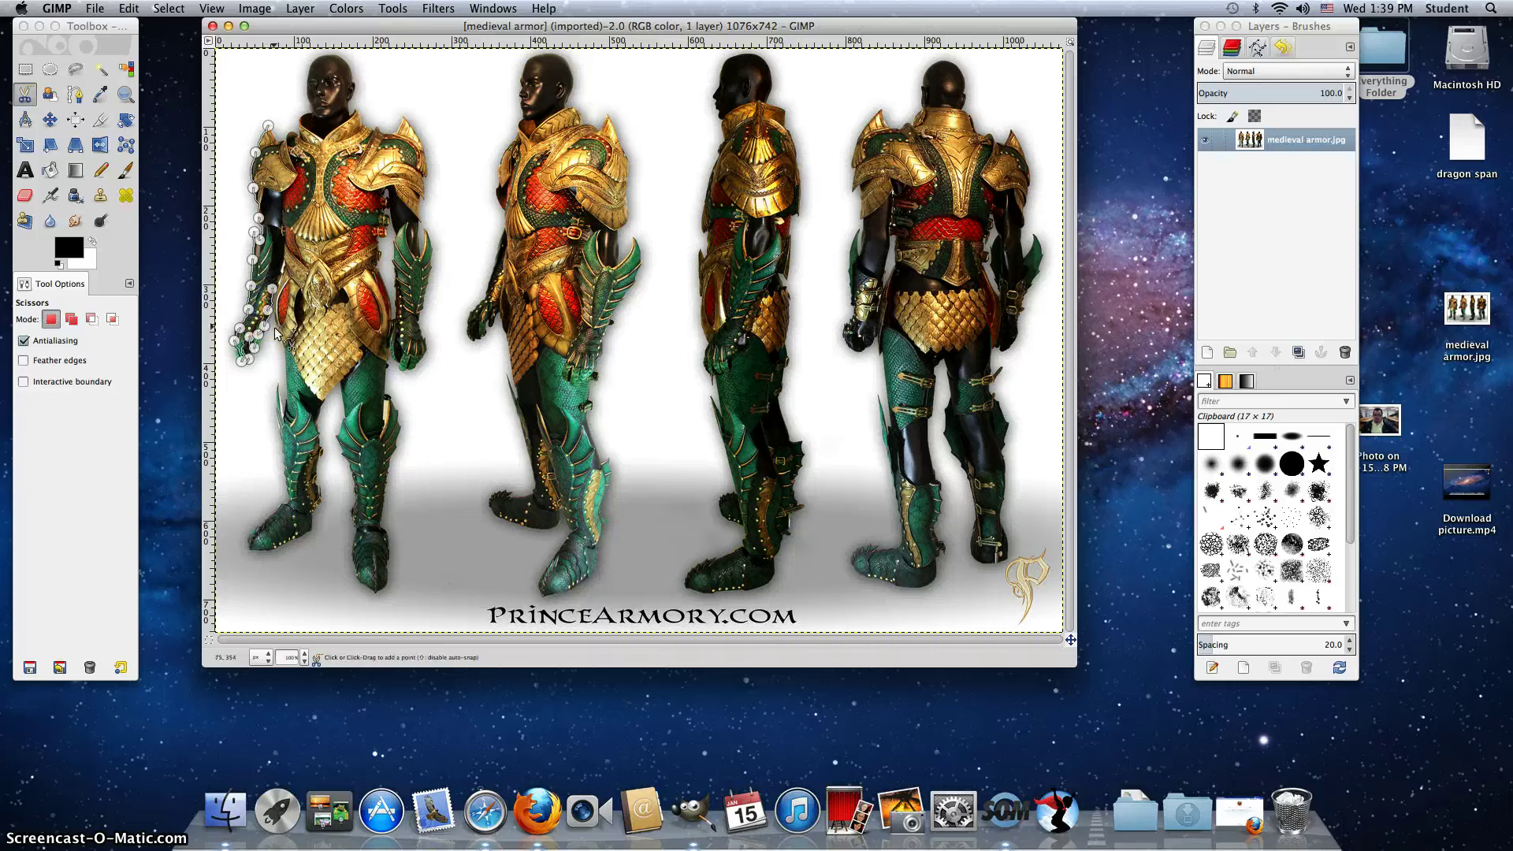
Extend the outline from the inner forearm past the hip and down the outer thigh to the knee guard
click(275, 323)
click(284, 356)
click(290, 409)
drag(284, 407, 277, 386)
click(278, 385)
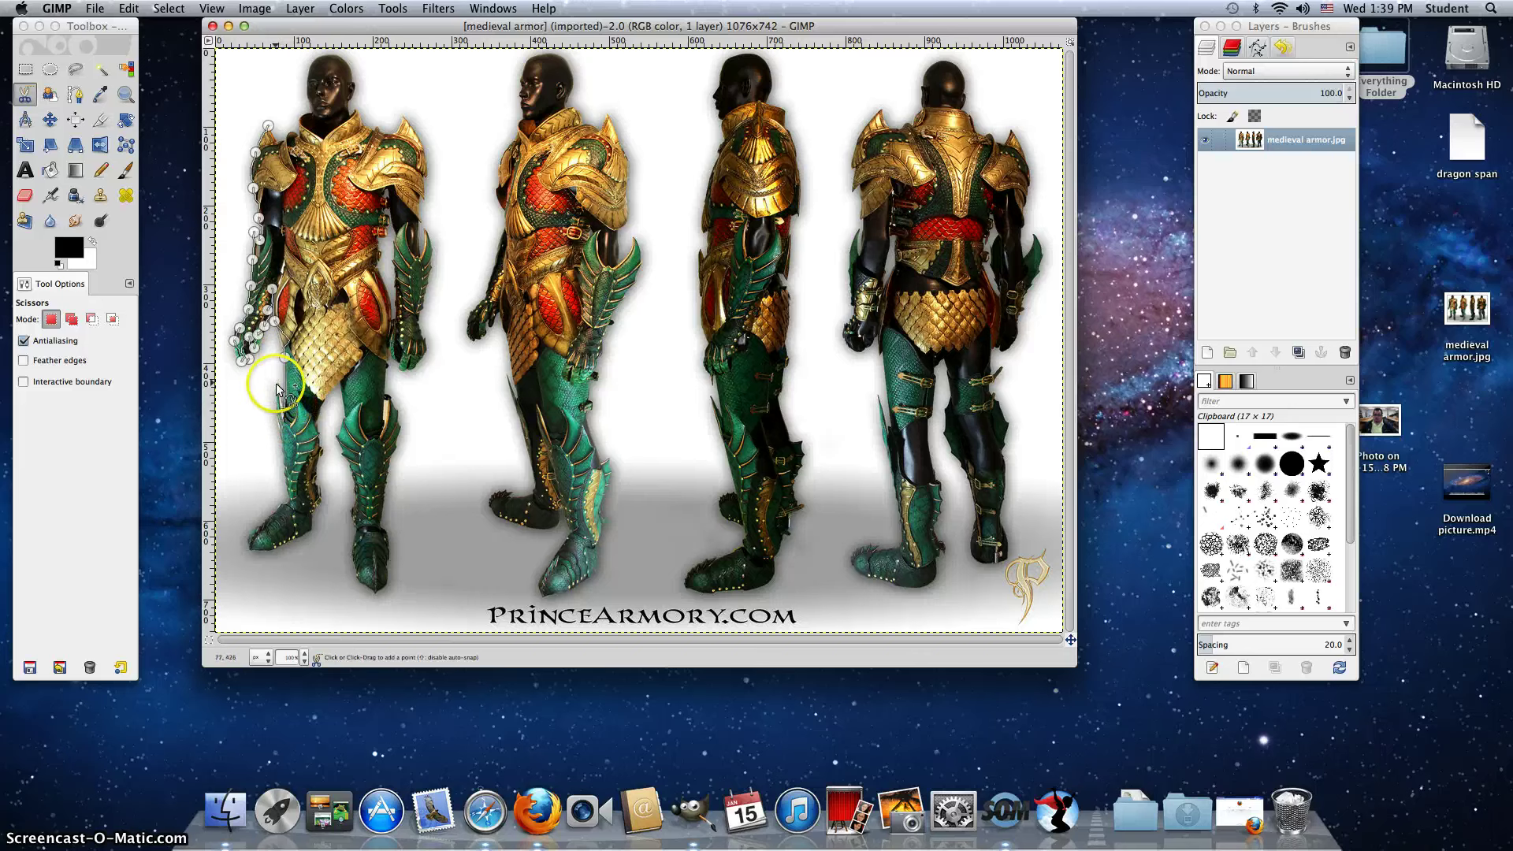
click(279, 383)
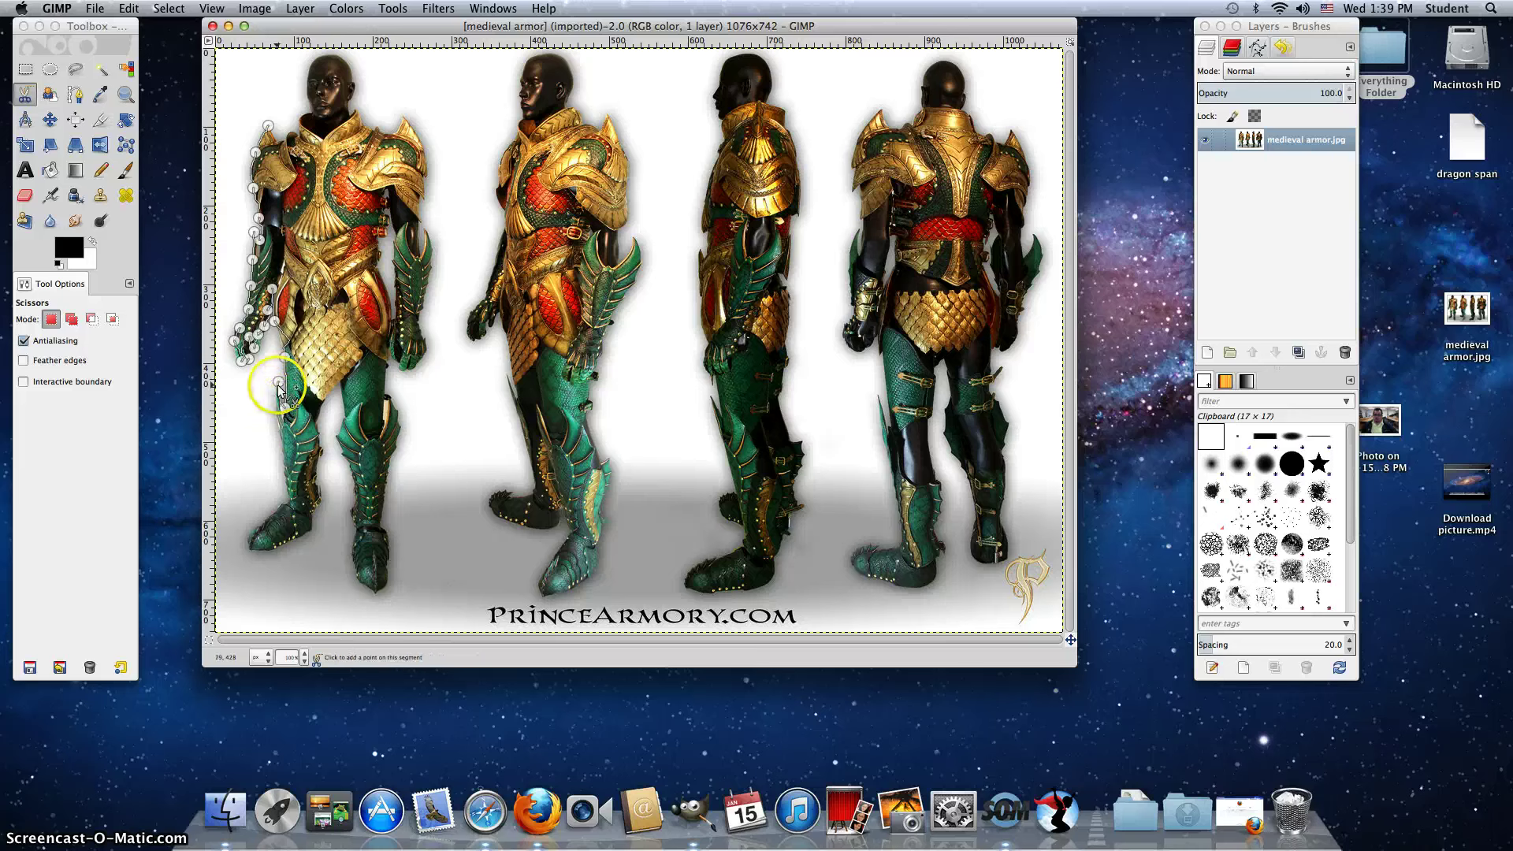
click(279, 393)
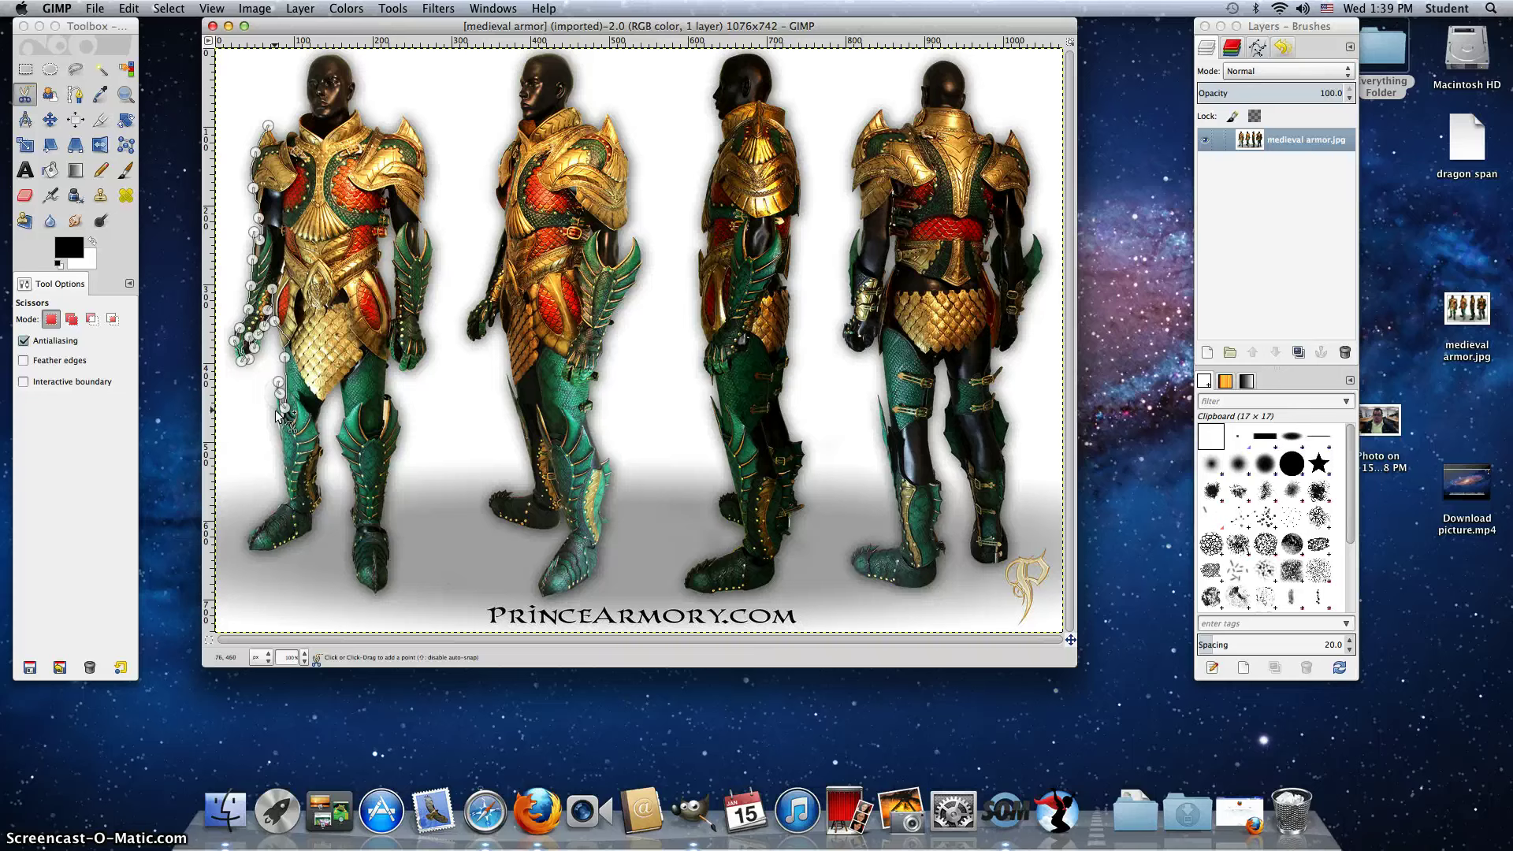
Trace the outline down the left-hand shin, around the boot, and up the inner leg to the tip of the scale skirt
drag(276, 413, 250, 533)
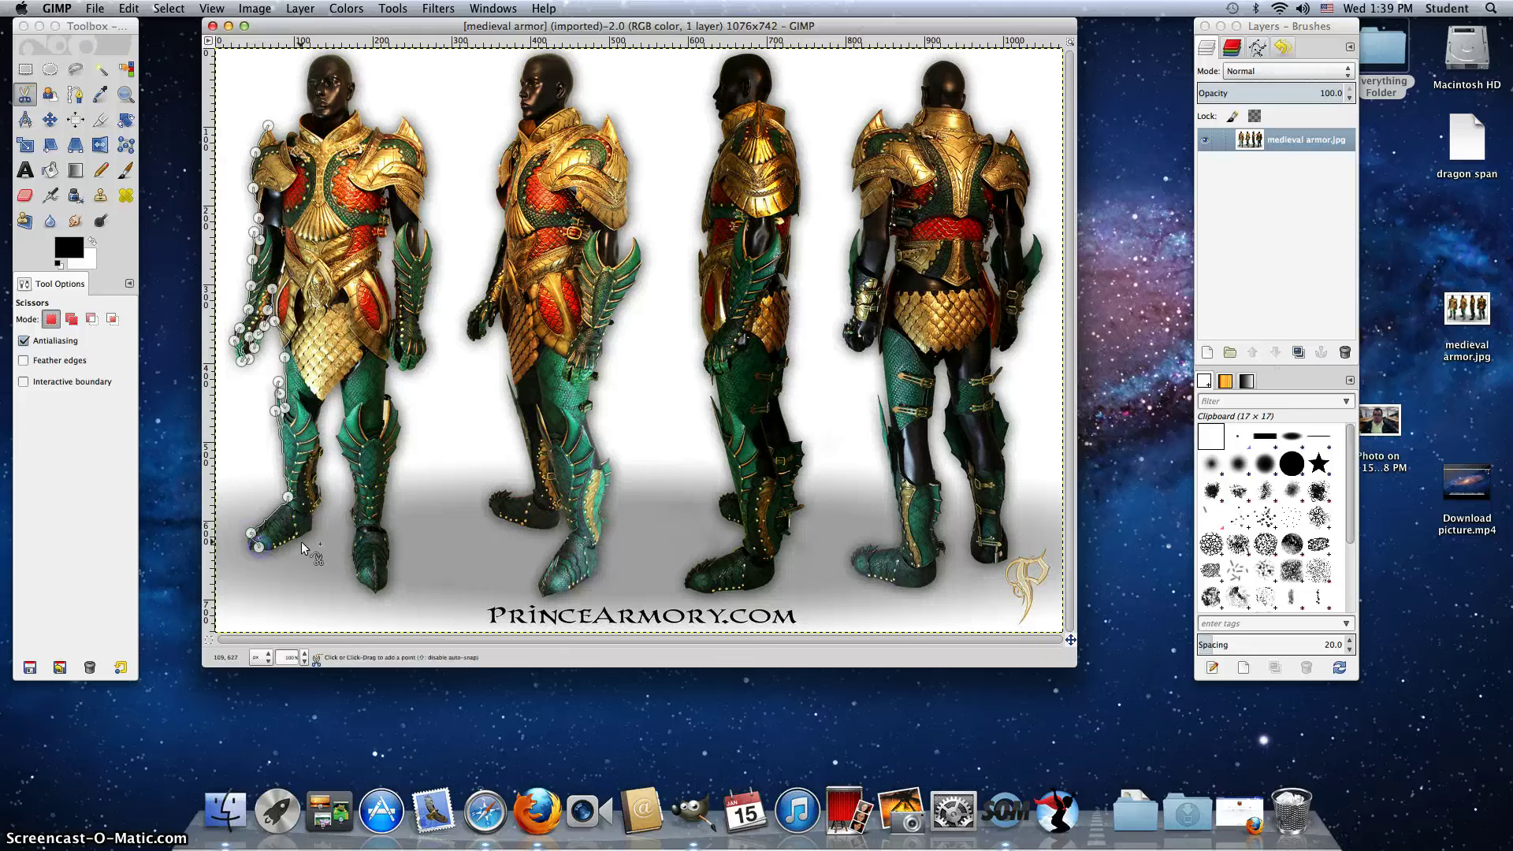
drag(254, 544, 299, 538)
click(271, 547)
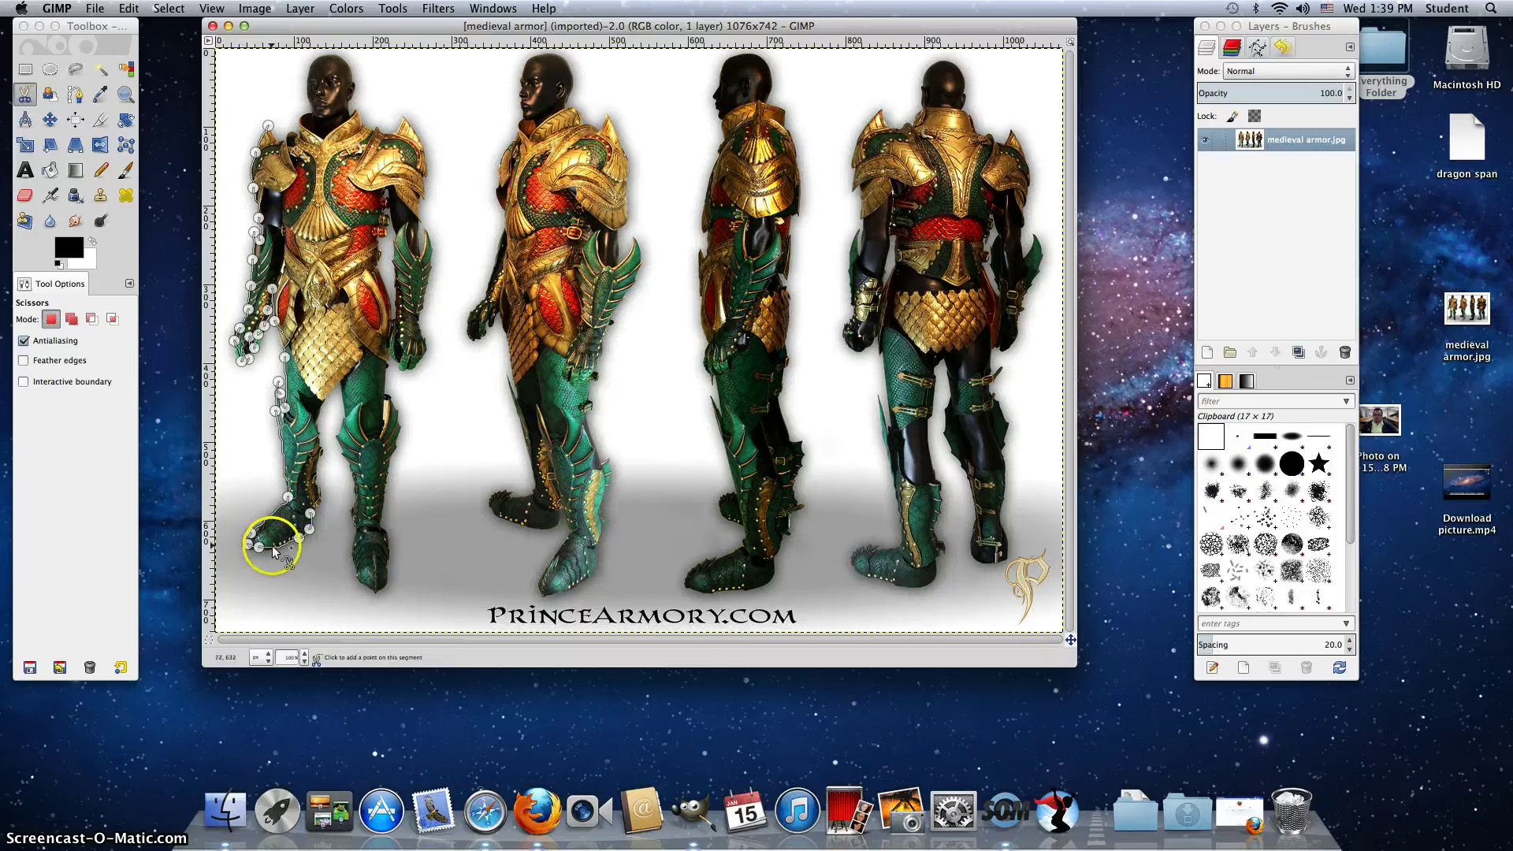
click(320, 501)
drag(320, 505, 321, 408)
click(320, 439)
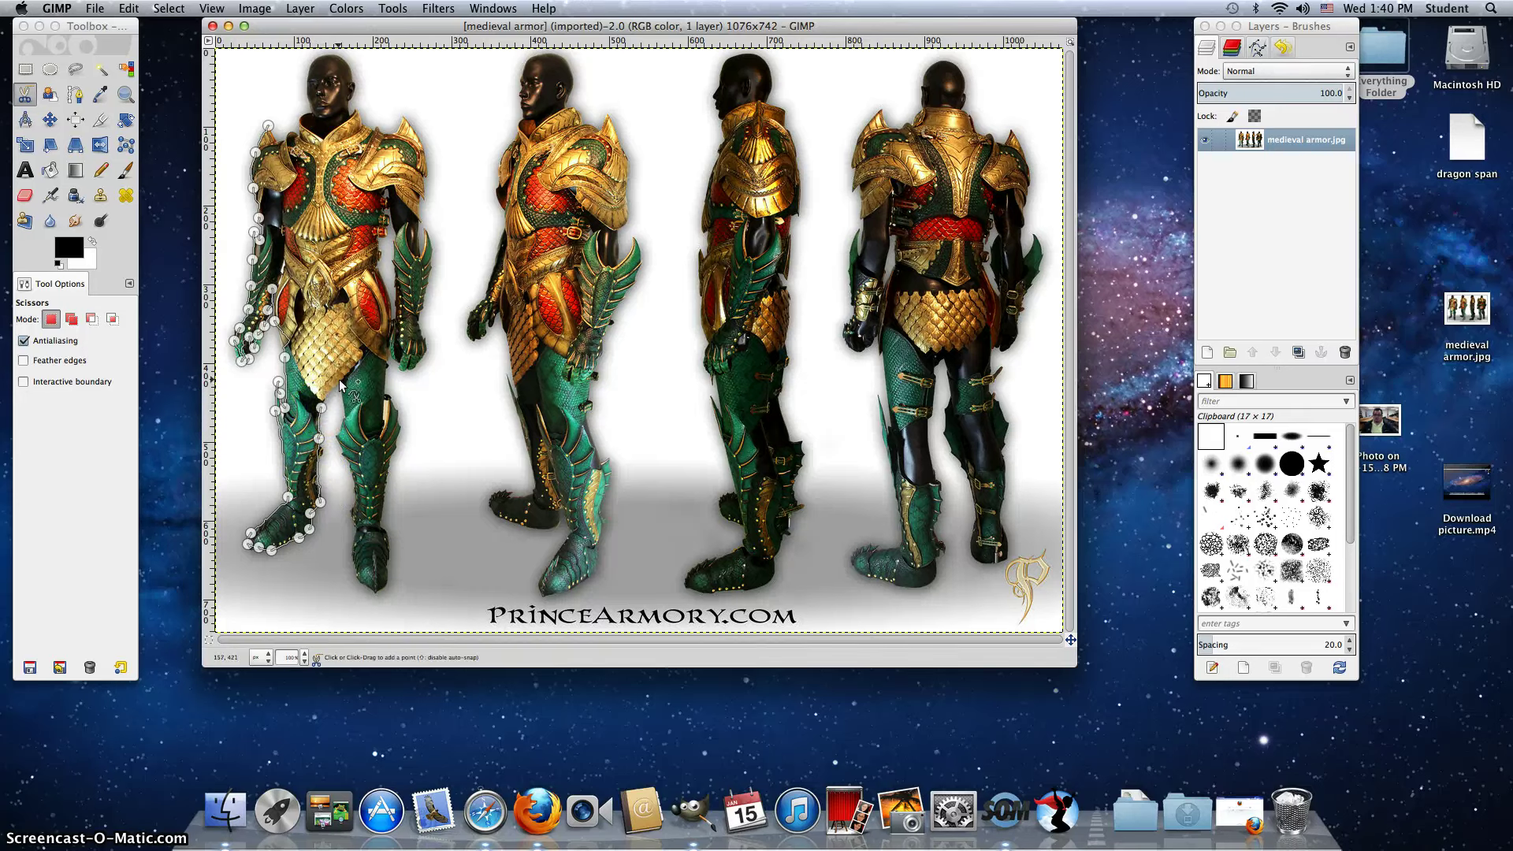
Trace the outline down the inner edge of the right-hand leg and around its boot to the outer ankle
click(335, 436)
click(353, 489)
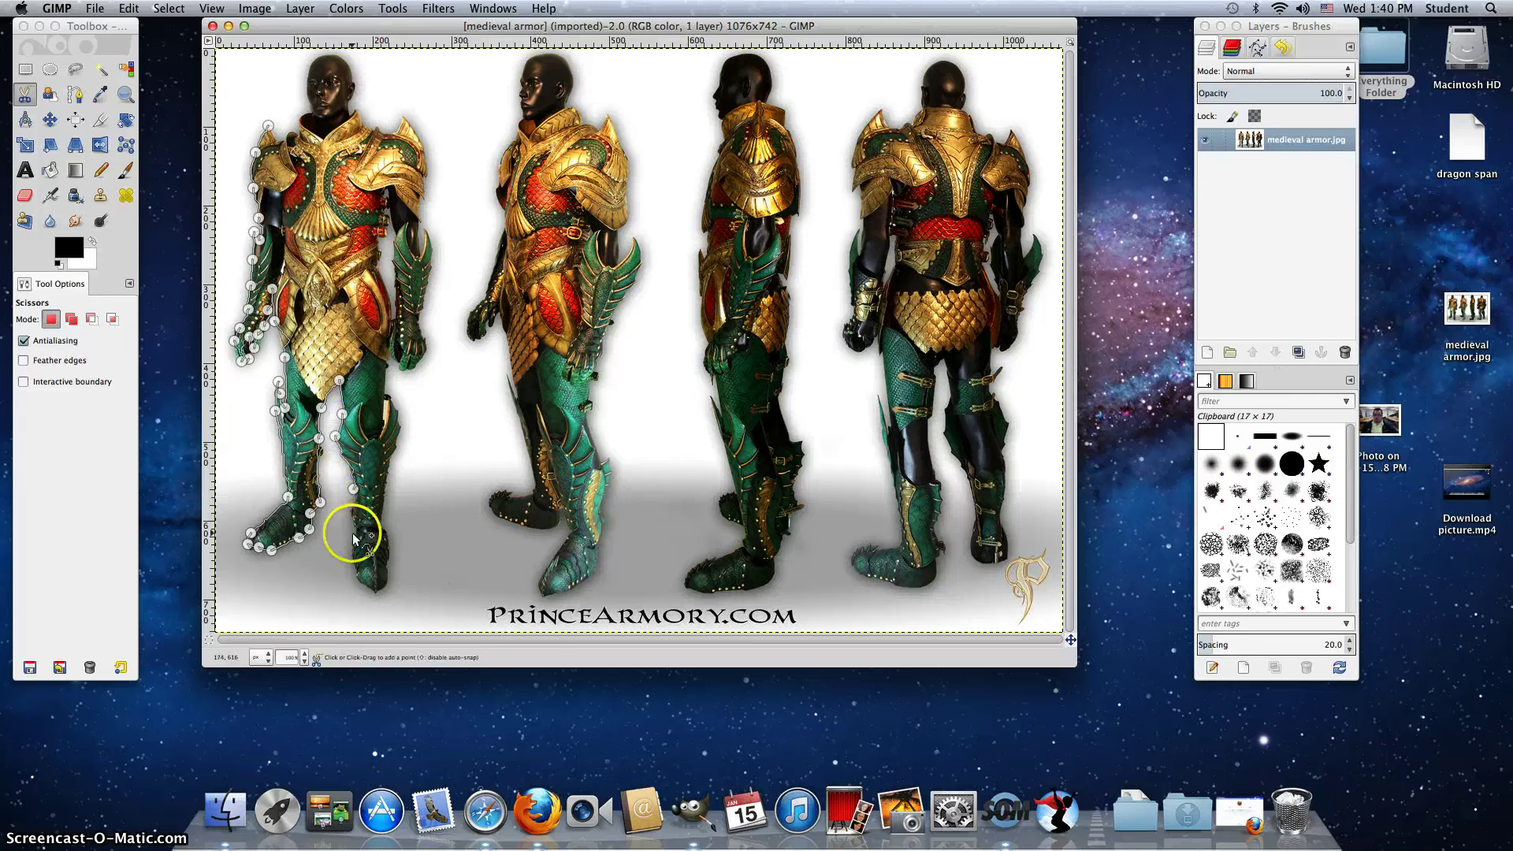
click(354, 571)
click(375, 590)
click(355, 553)
click(386, 556)
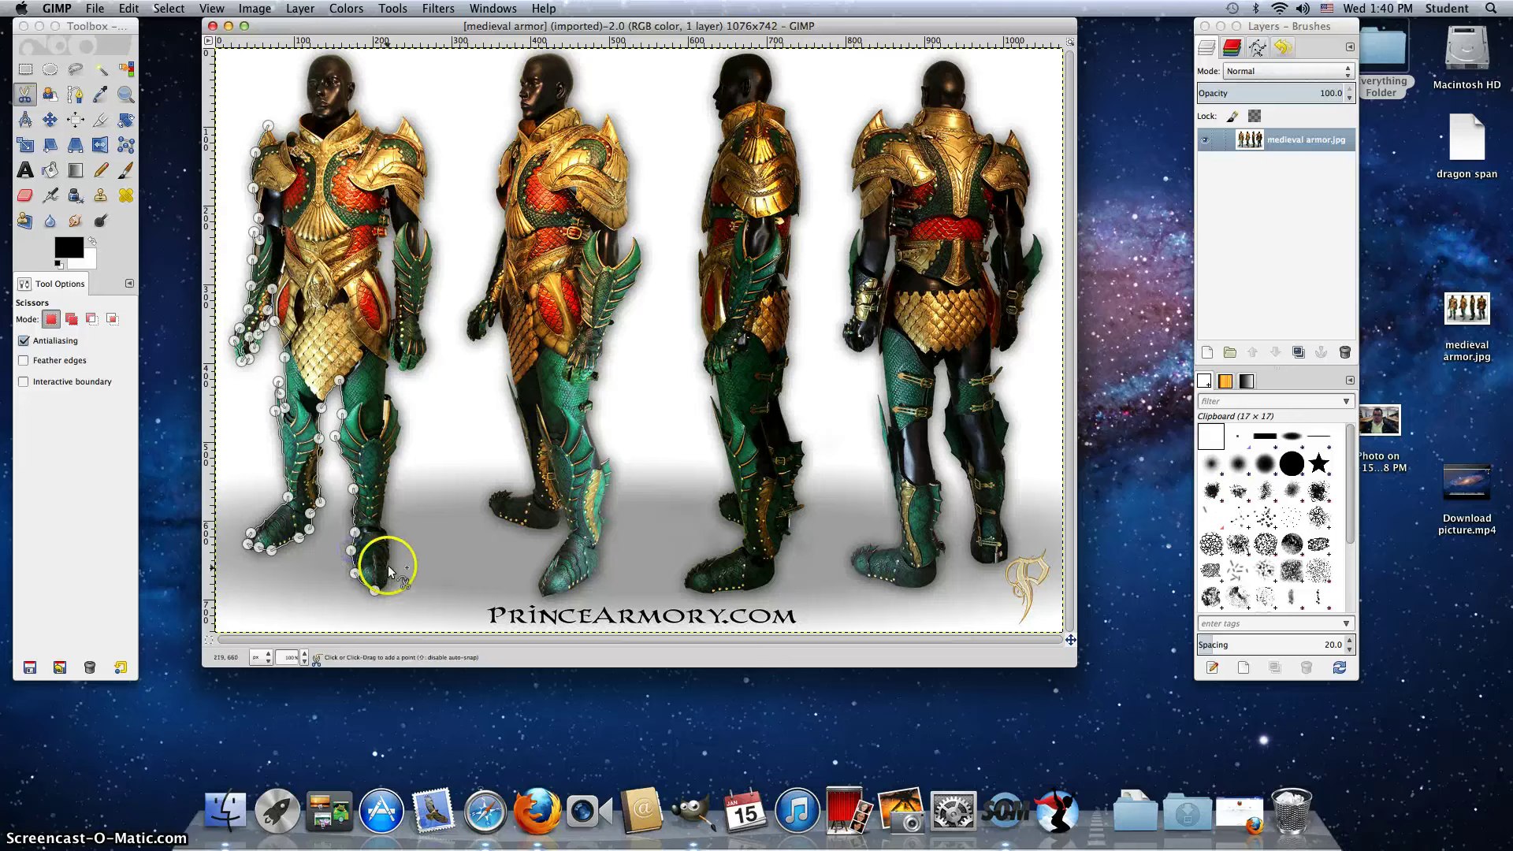
click(378, 522)
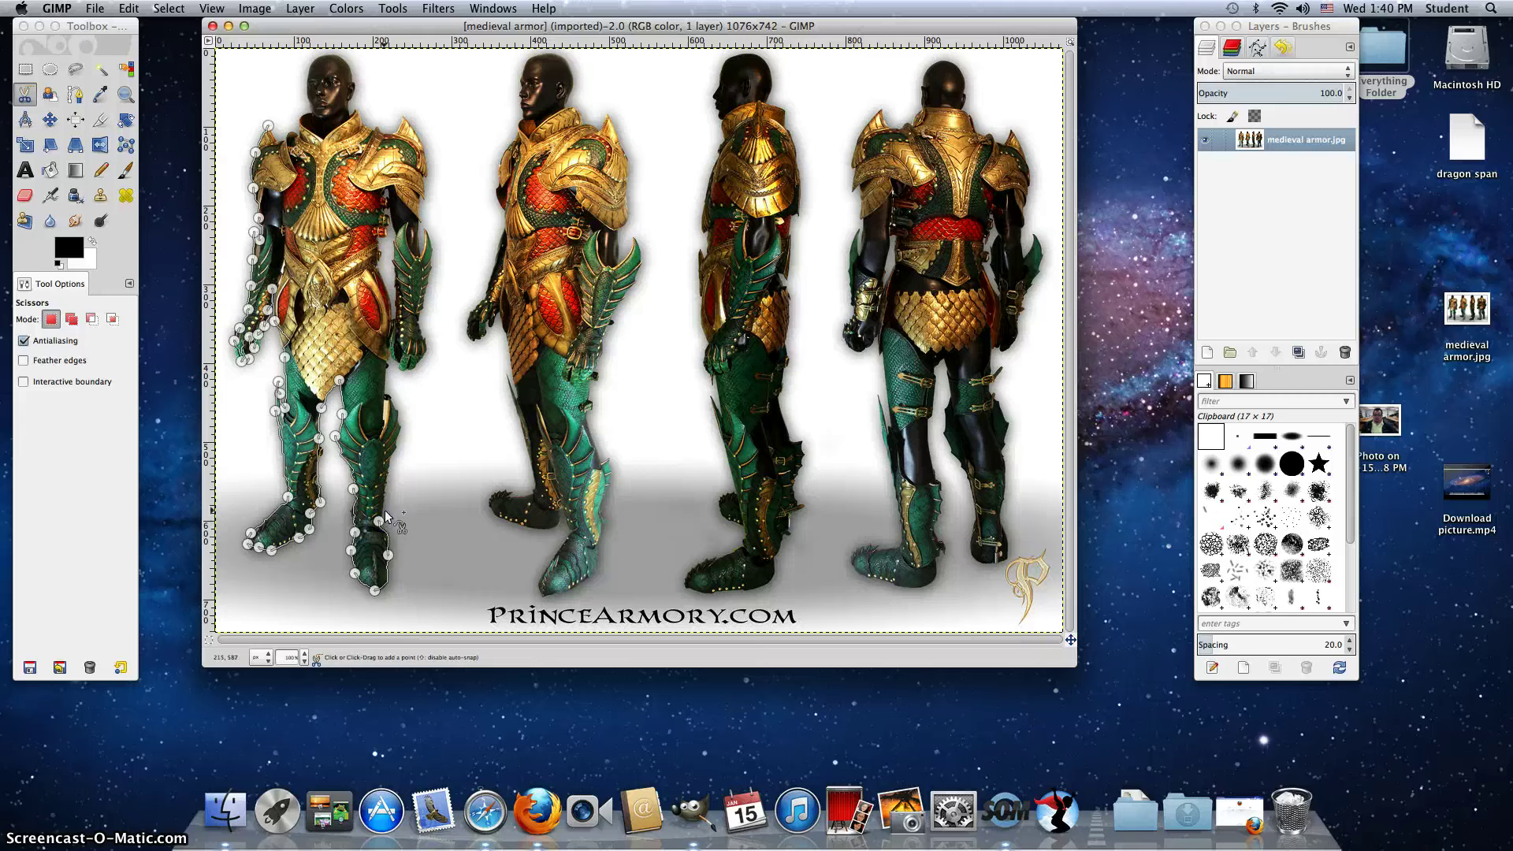
Continue the outline up the outer edge of the right-hand leg, around the knee guard, to the hip beside the glove
click(392, 397)
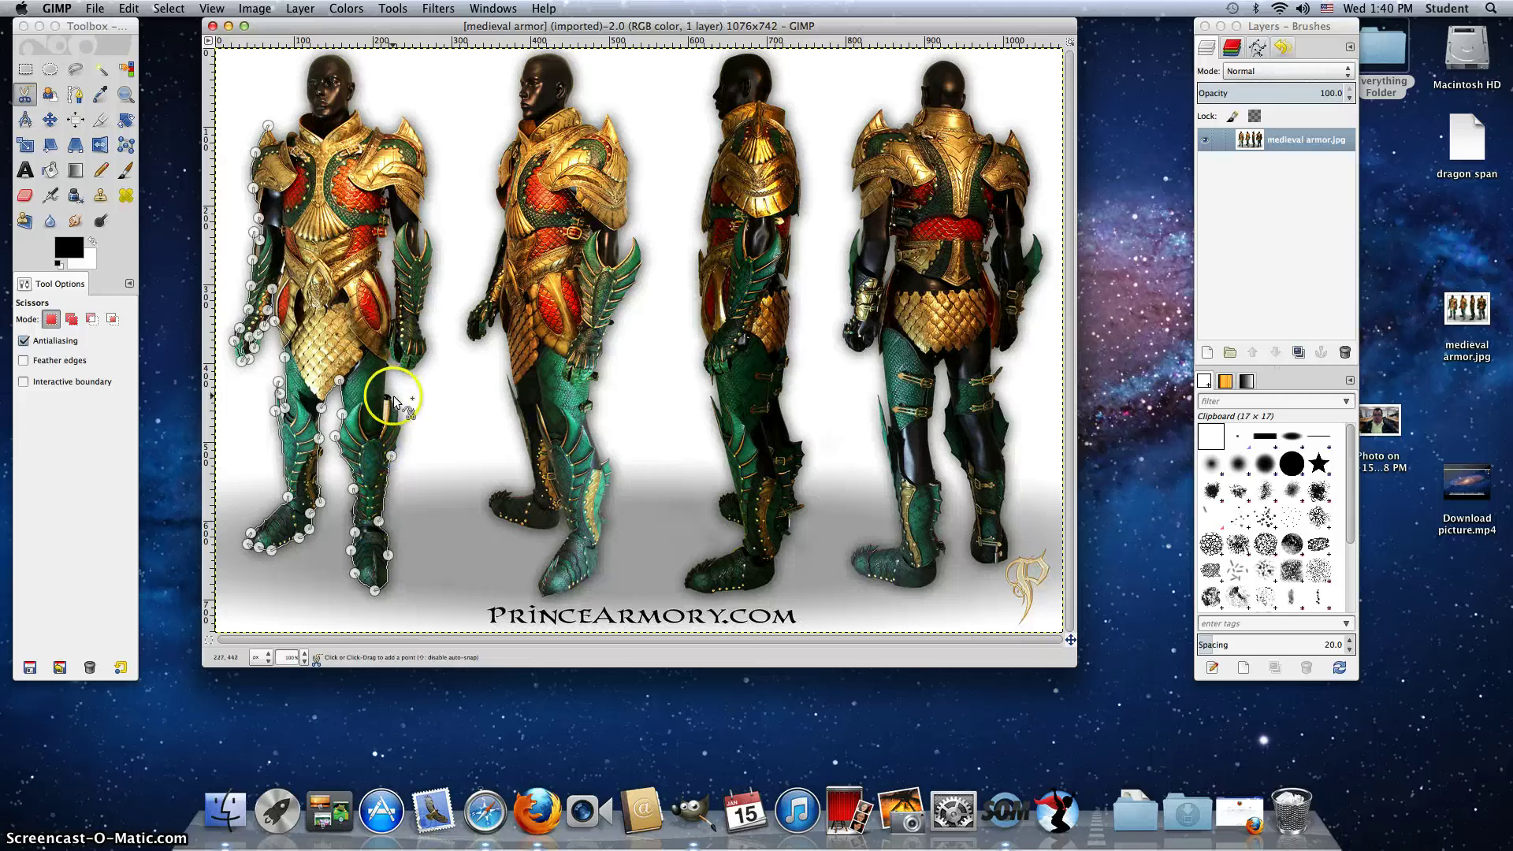
click(399, 448)
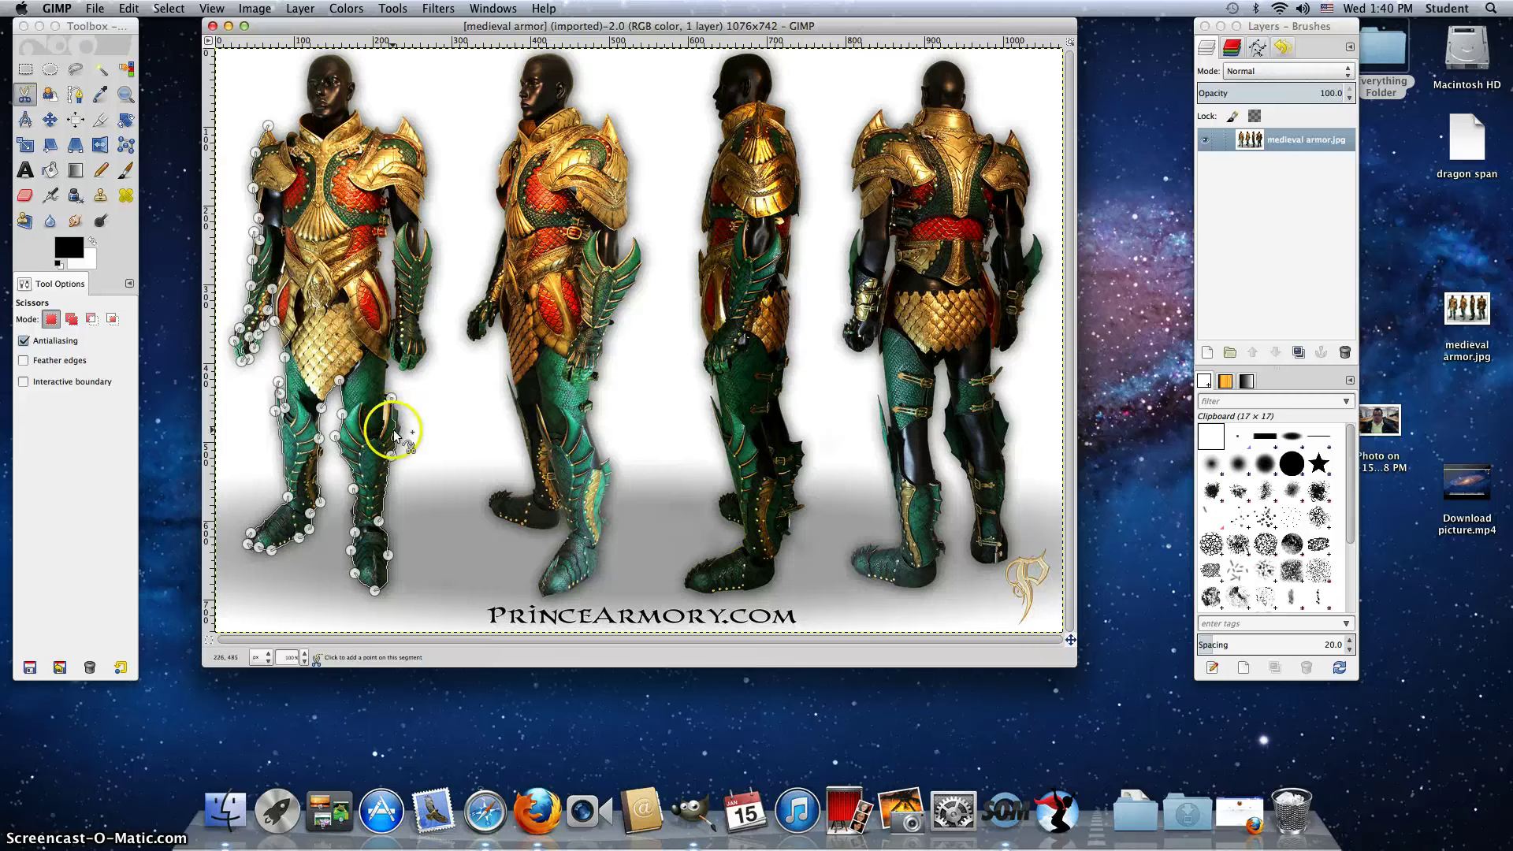
click(406, 428)
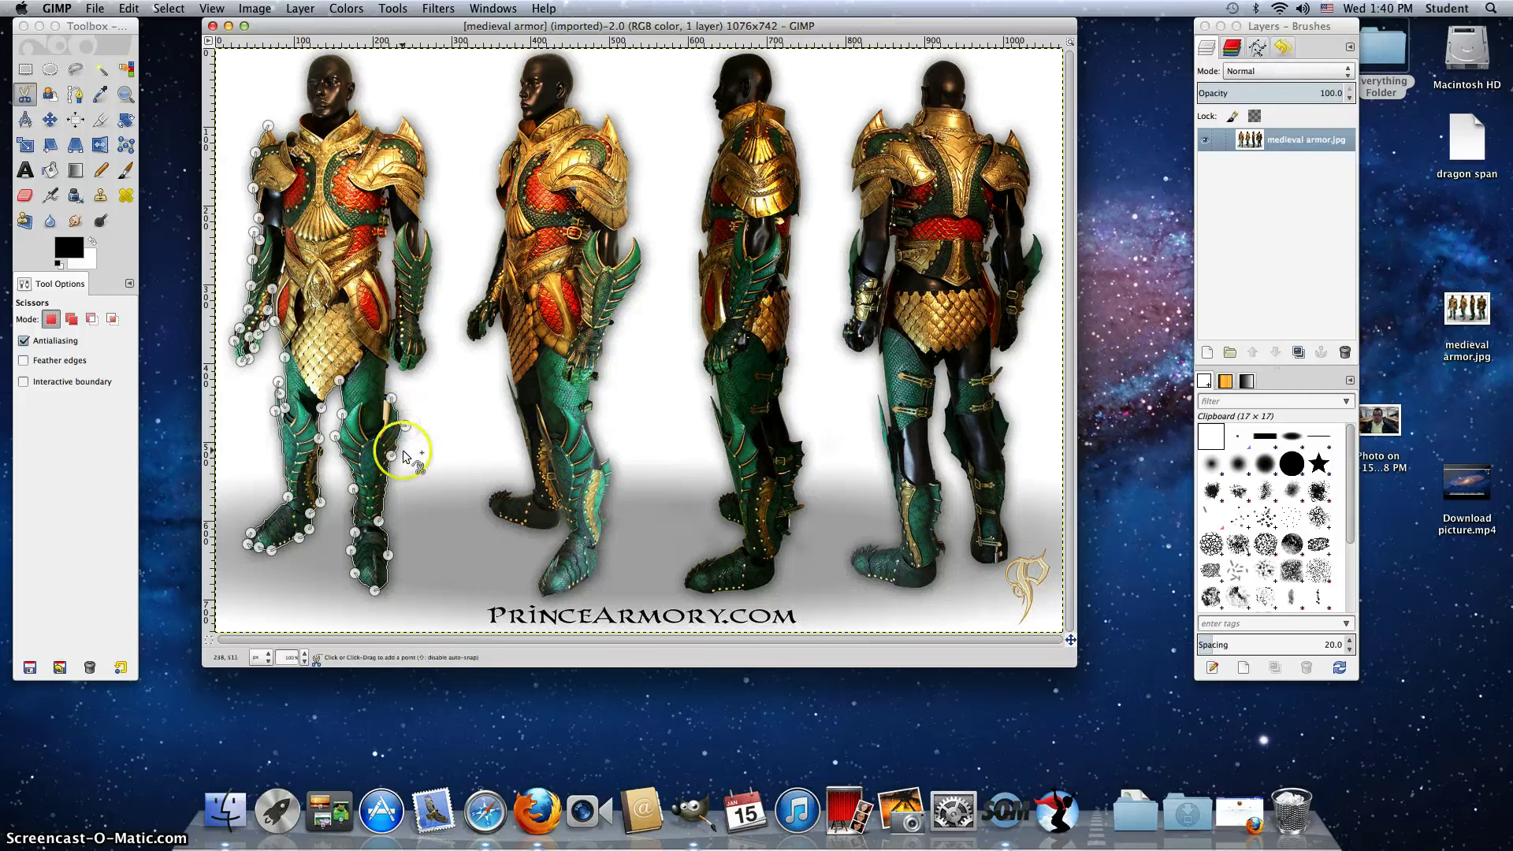
click(387, 364)
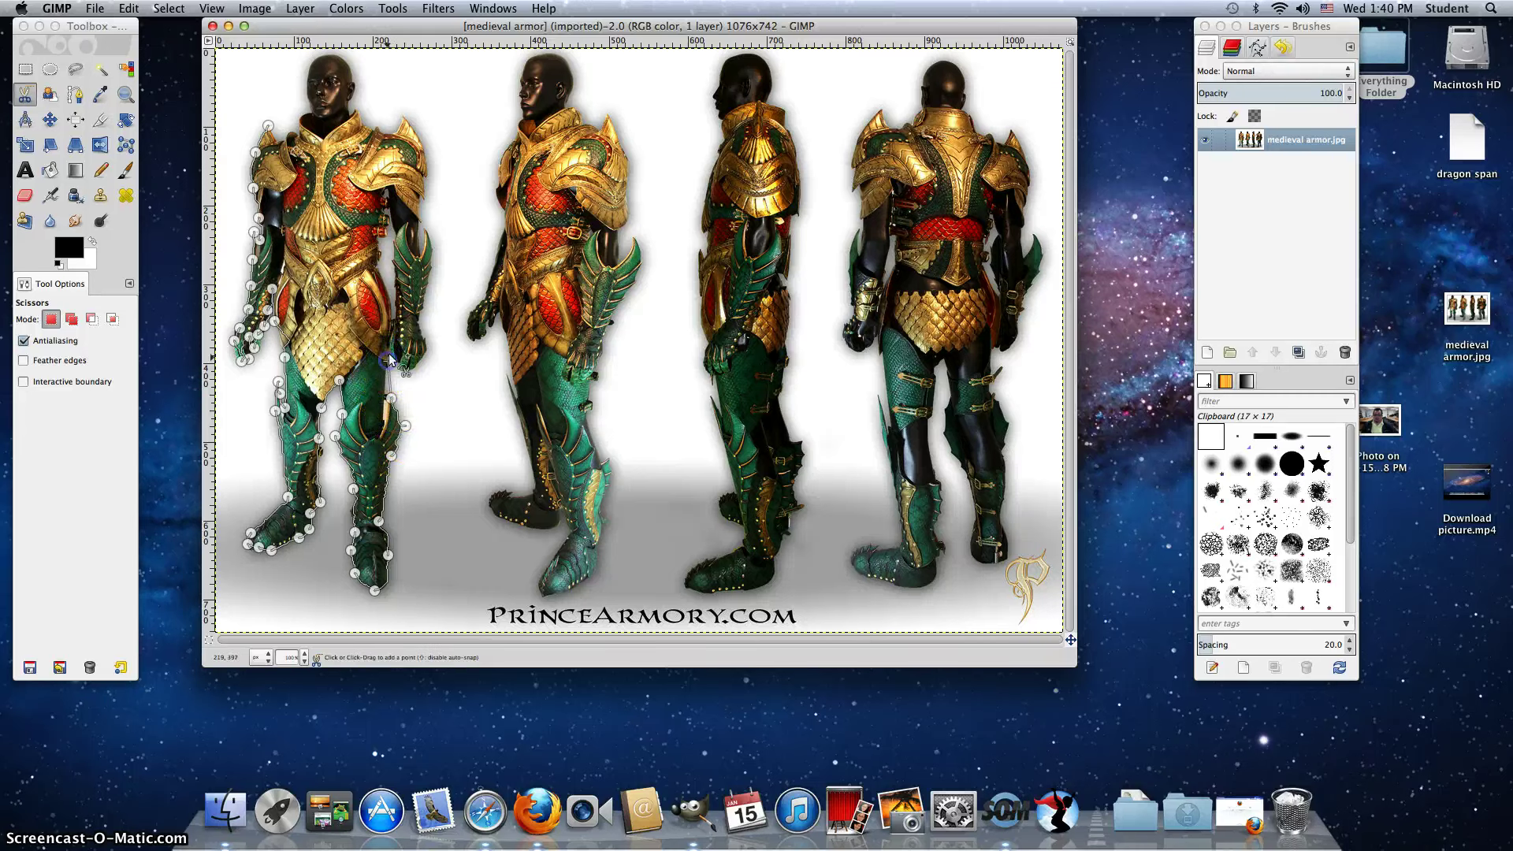
Continue the outline from the hip beside the right-hand glove up the side of the torso to the armpit
click(397, 360)
click(392, 346)
click(392, 316)
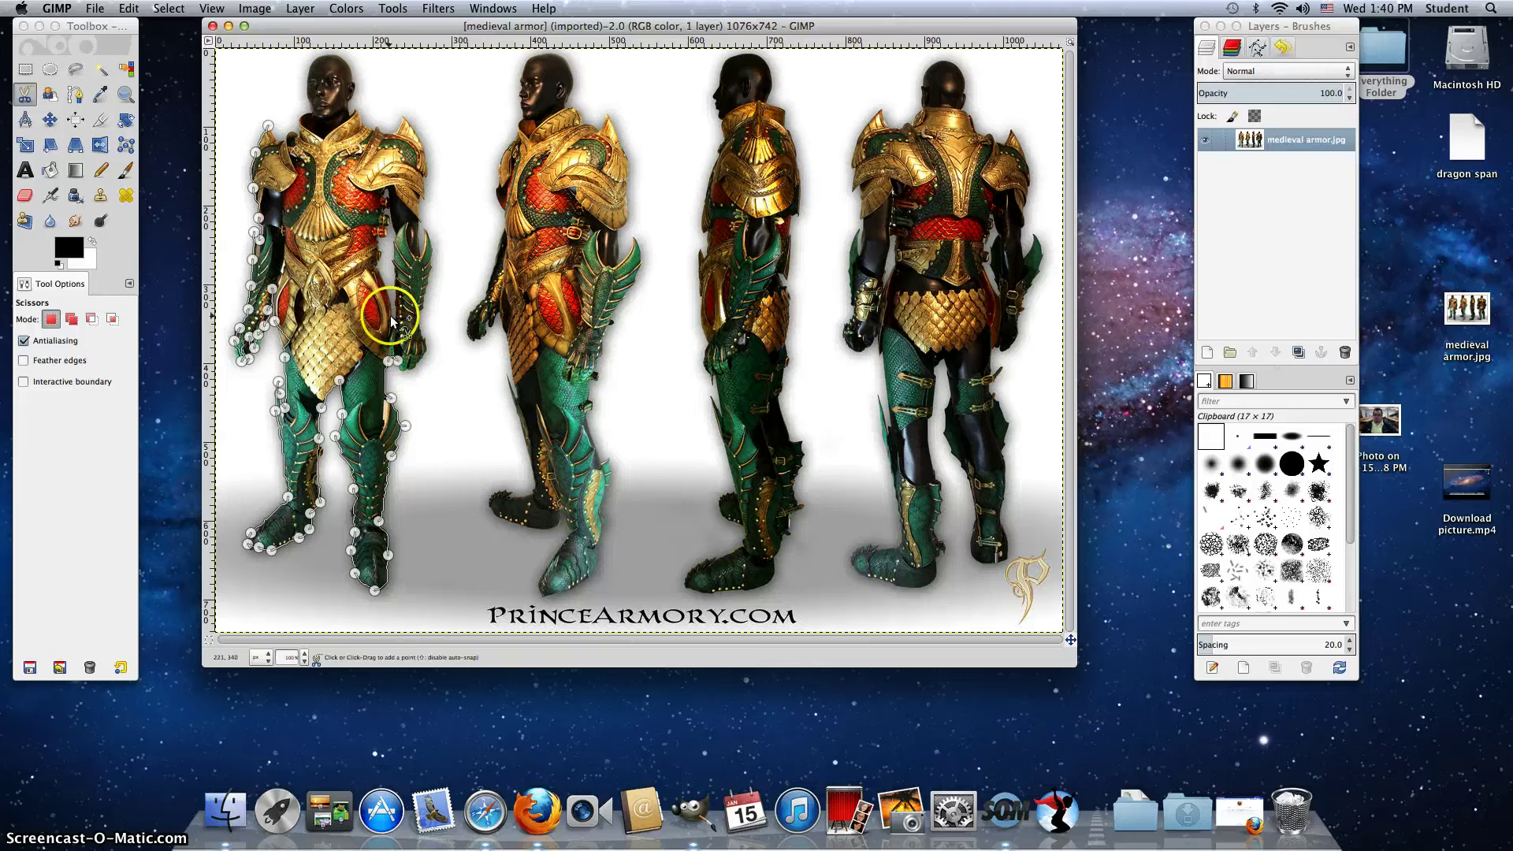
click(381, 263)
click(379, 236)
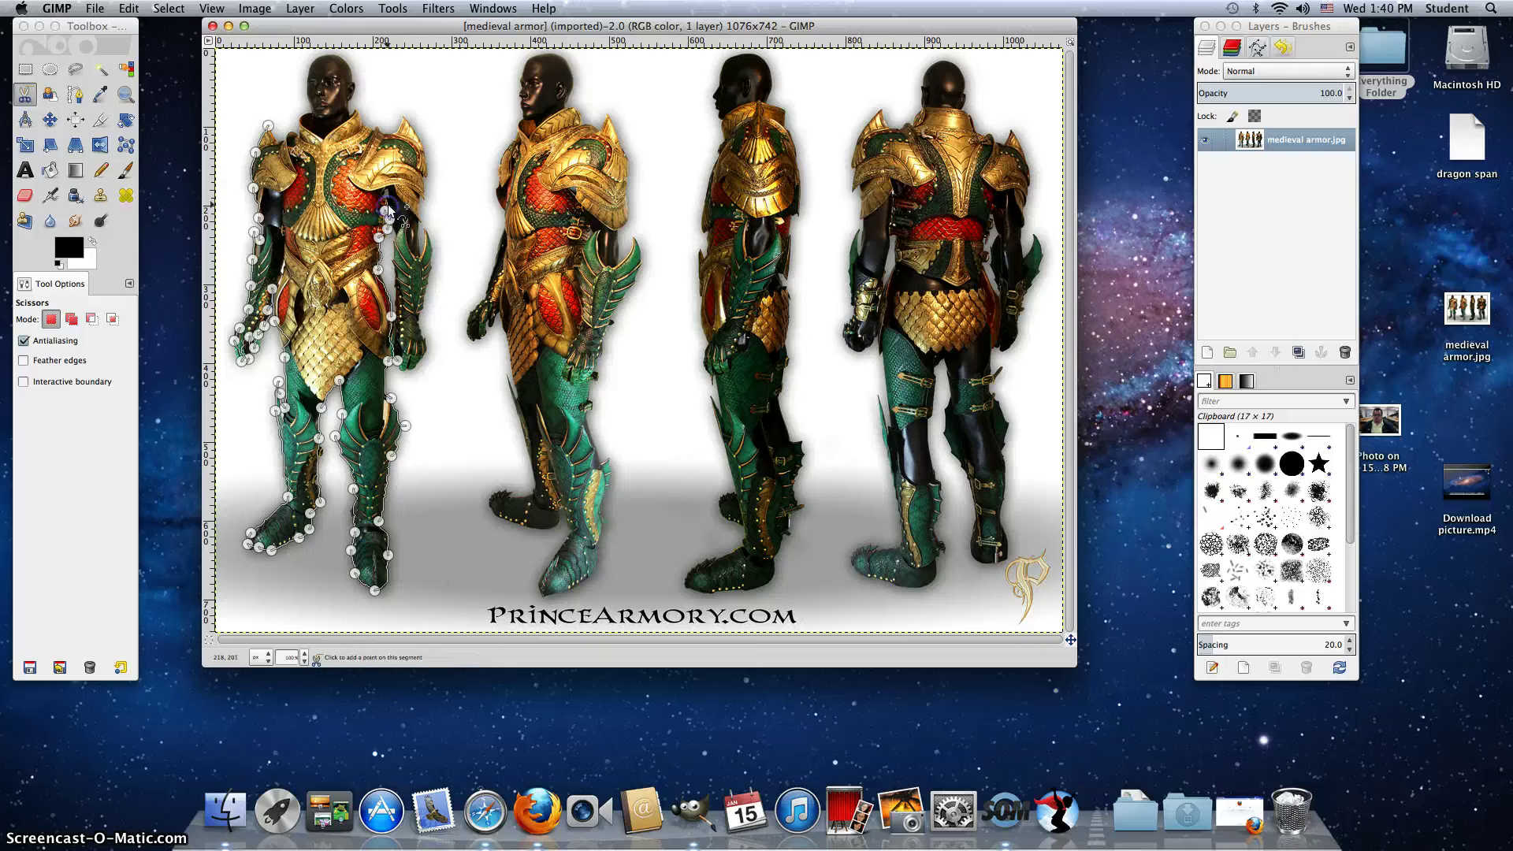
Trace the outline from the armpit down the inner edge of the right-hand arm to the glove's fingertips
click(397, 228)
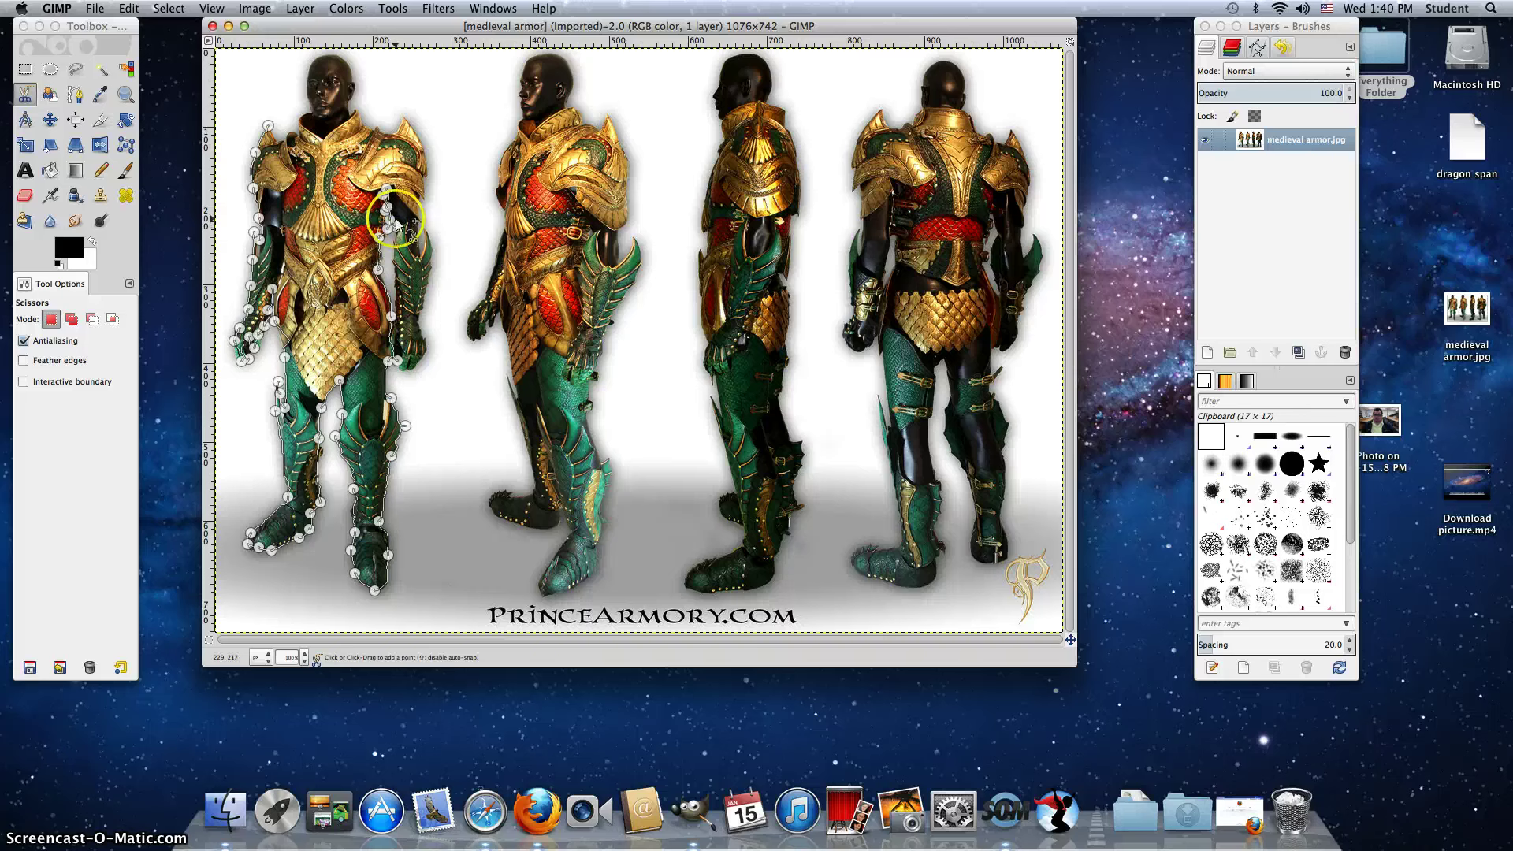
click(395, 275)
drag(398, 314, 396, 319)
click(396, 356)
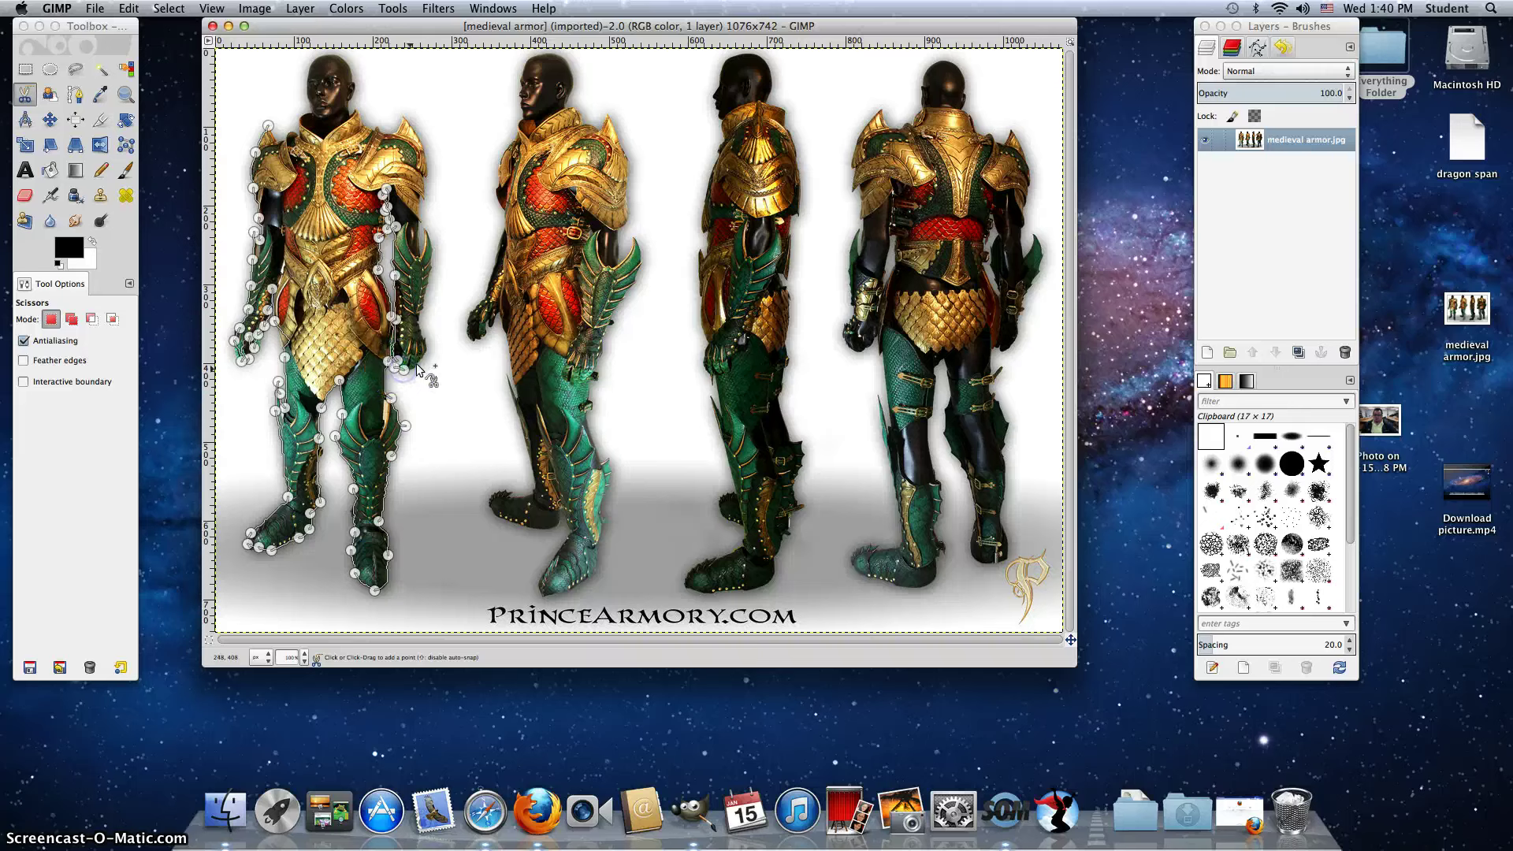
Extend the outline up the outer edge of the right-hand glove, forearm and upper arm to the tip of the shoulder guard
click(417, 321)
click(433, 251)
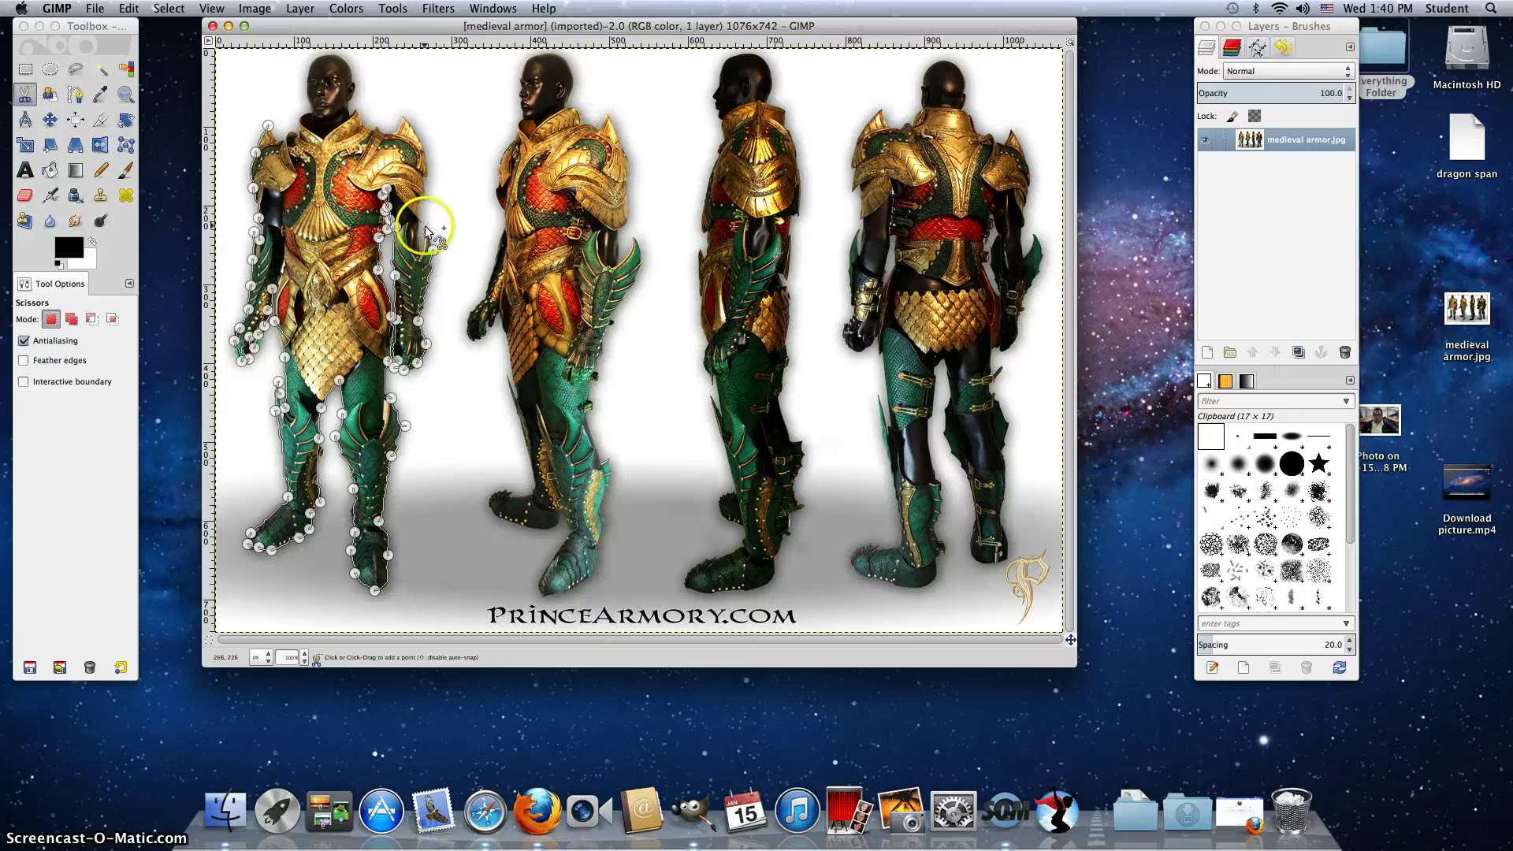
click(423, 228)
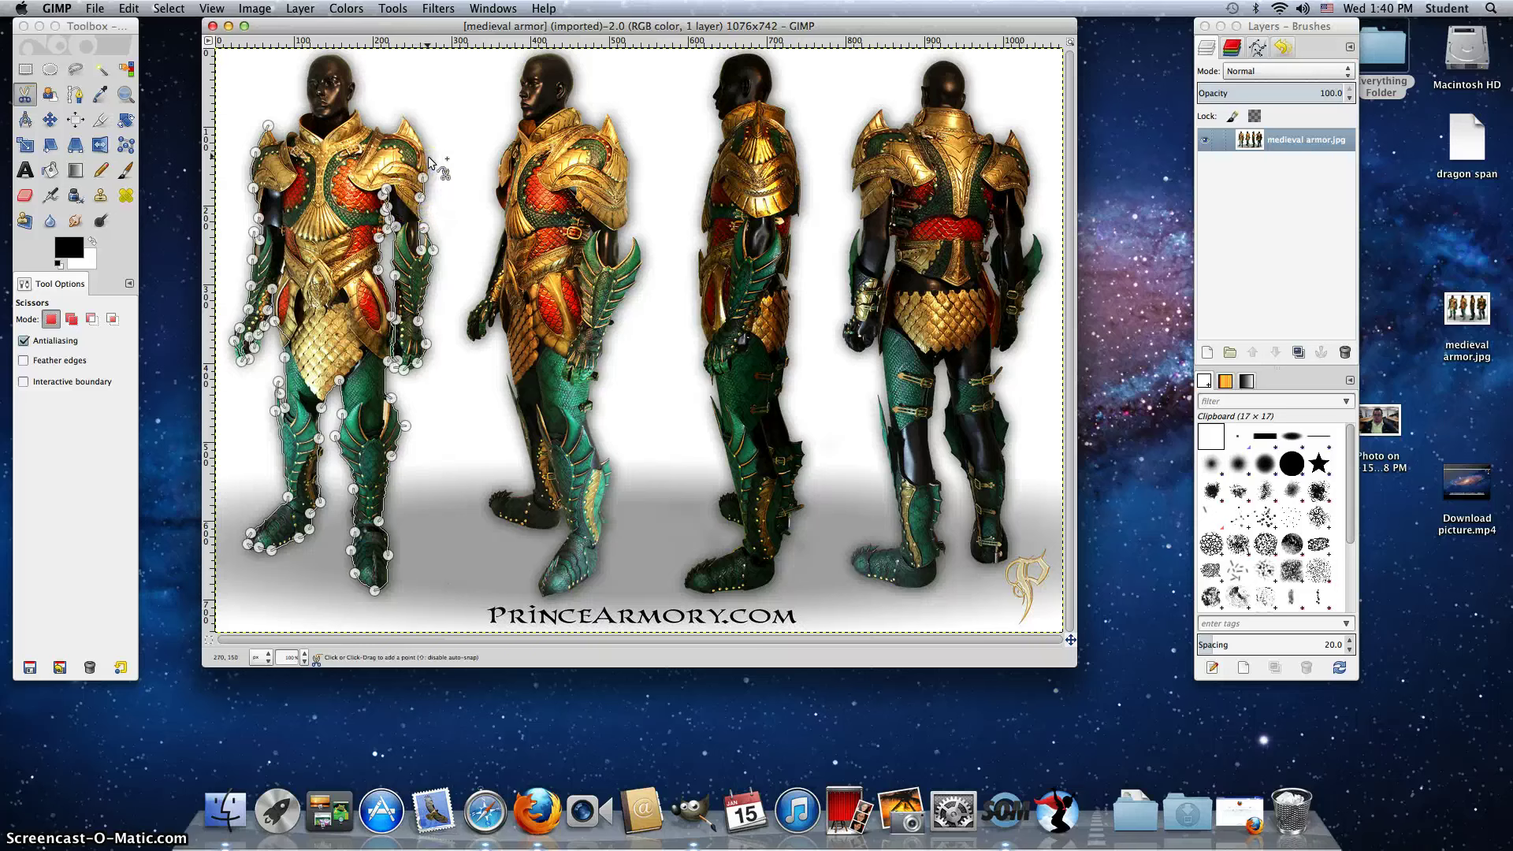
click(412, 121)
drag(413, 121, 403, 117)
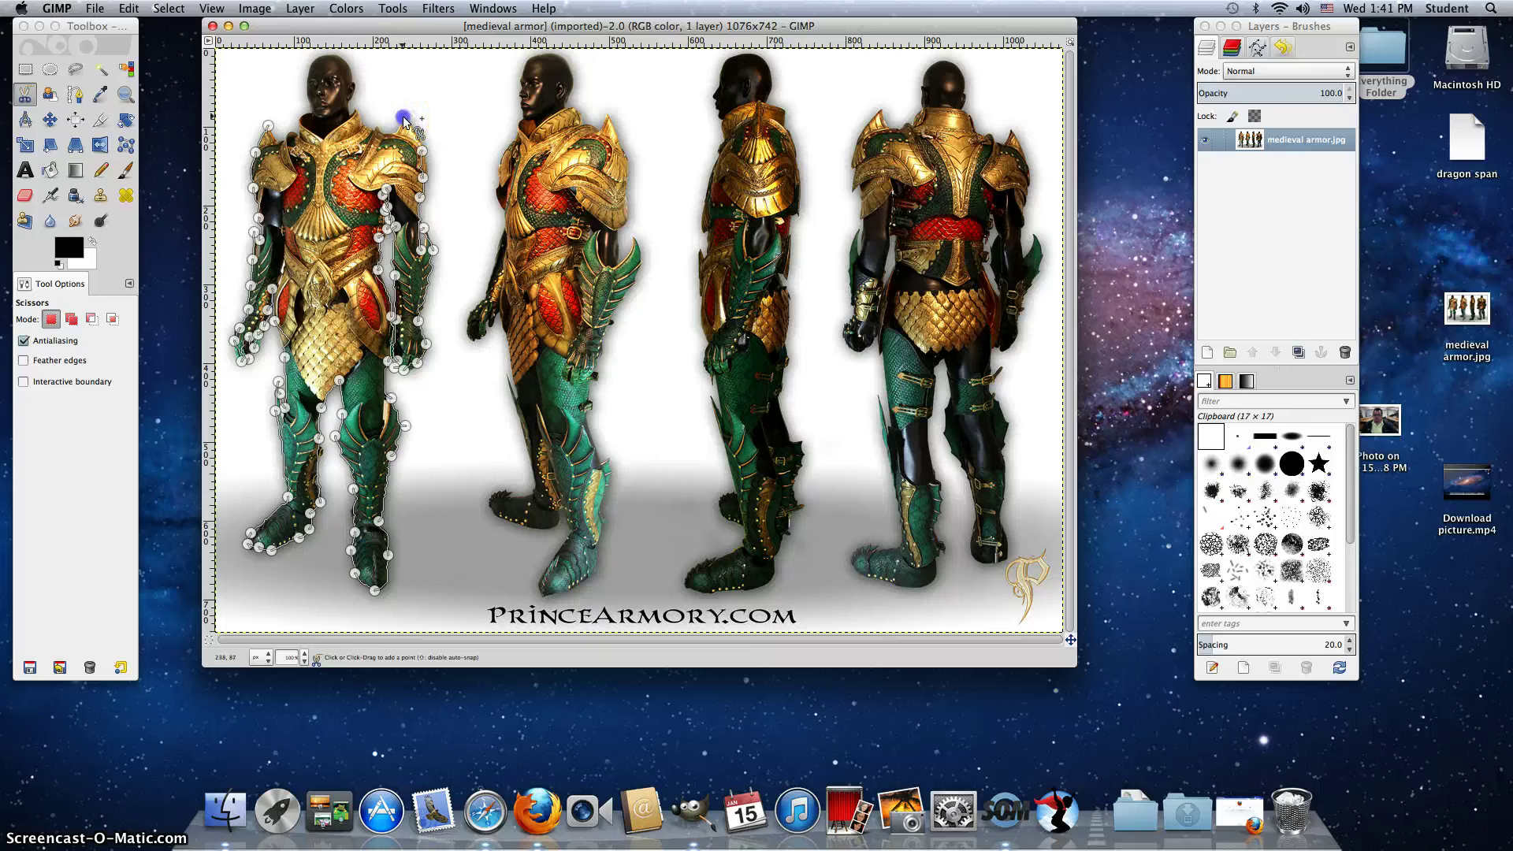
Trace the outline around the collar below the head to the left-hand shoulder tip and close the curve at its starting point
click(350, 114)
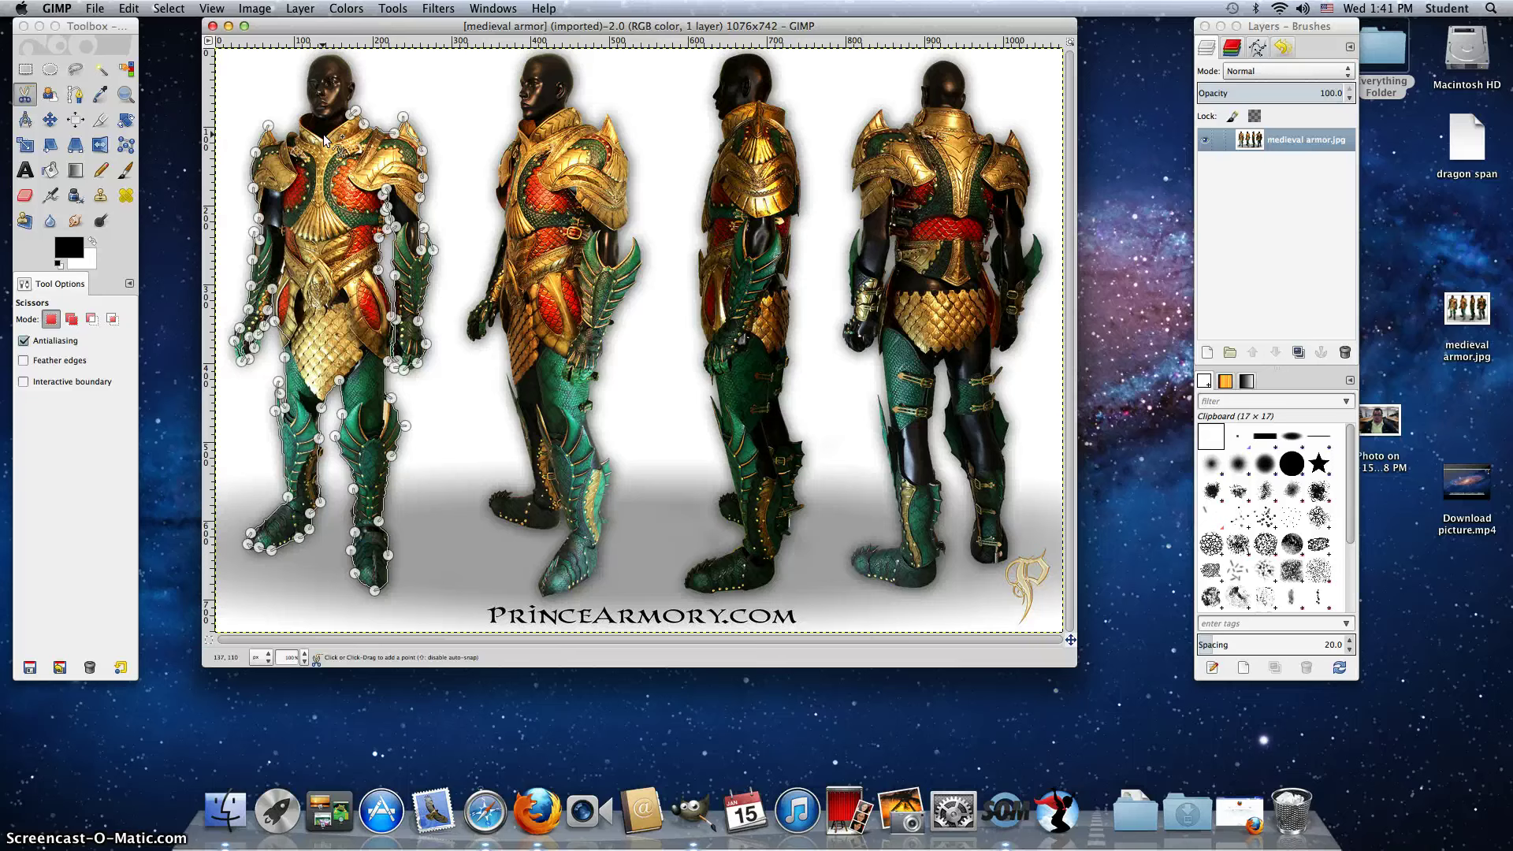
click(304, 125)
click(309, 112)
click(299, 123)
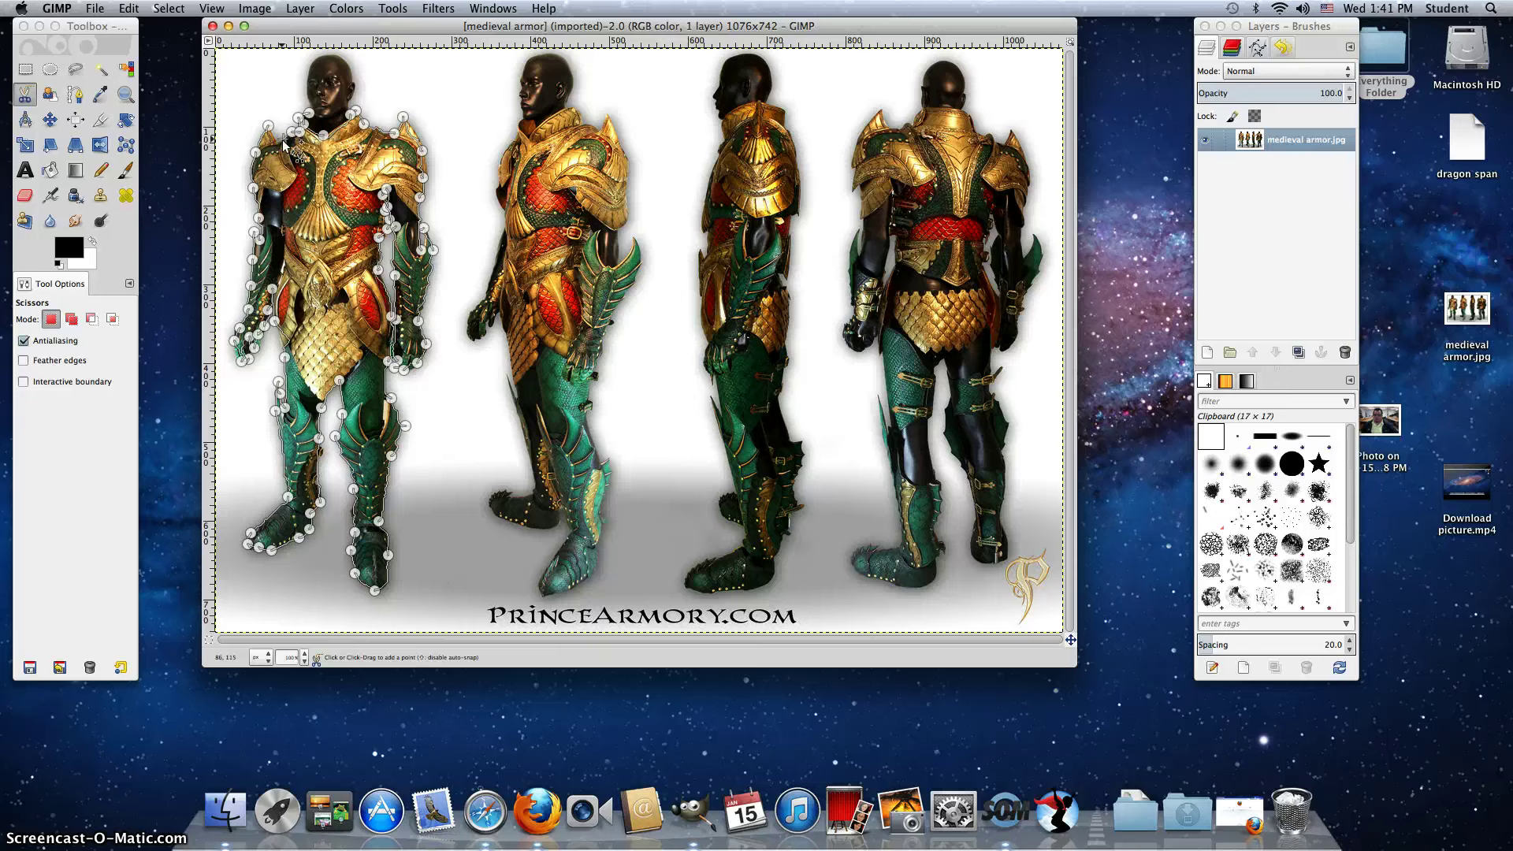
click(275, 135)
click(269, 126)
click(268, 125)
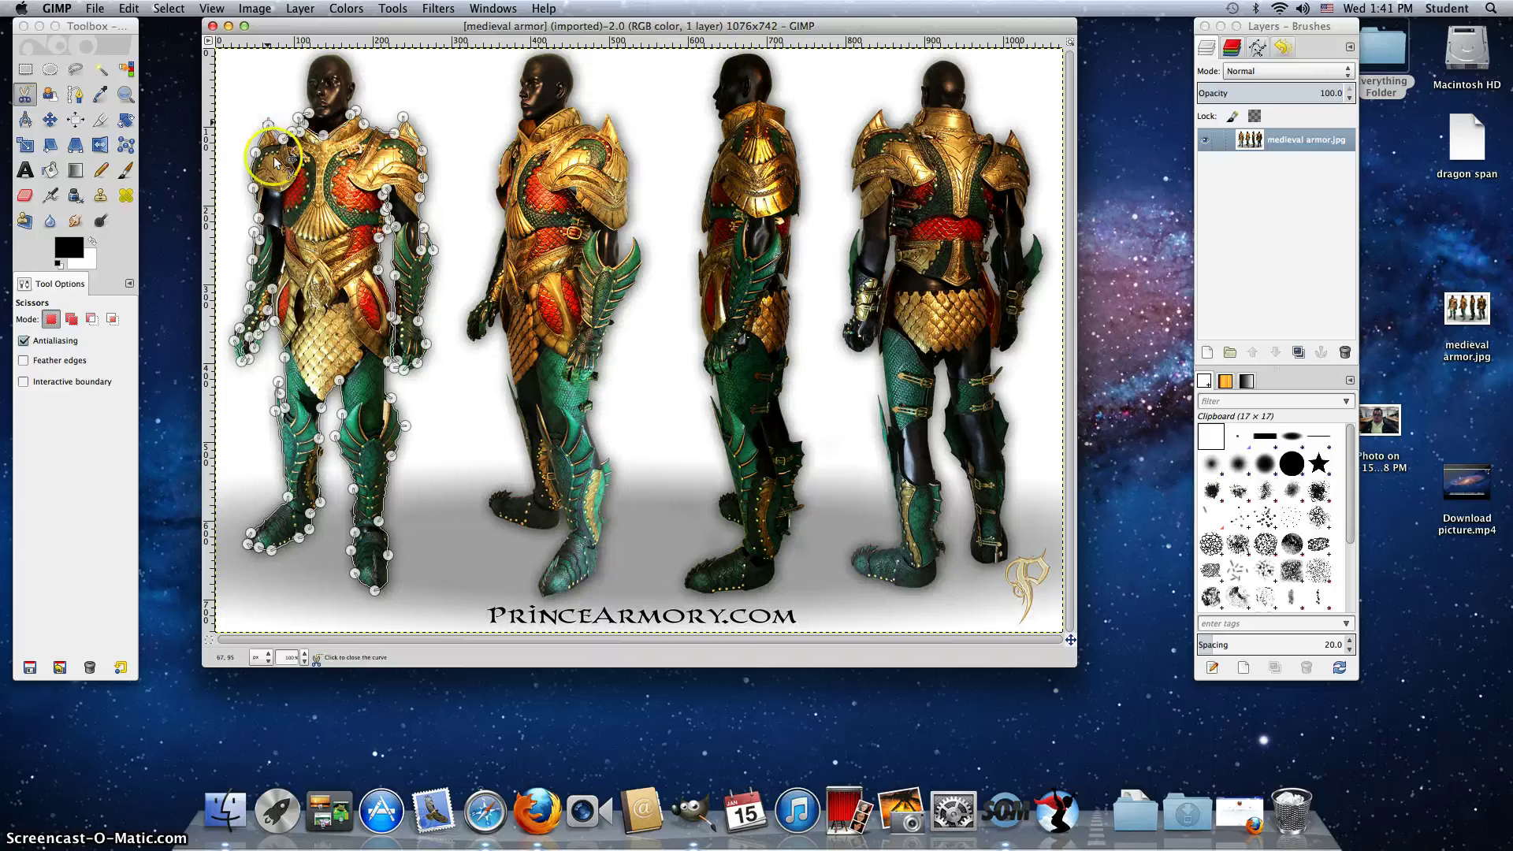
Convert the closed outline into a selection and cut the selected armor out of the image
click(329, 207)
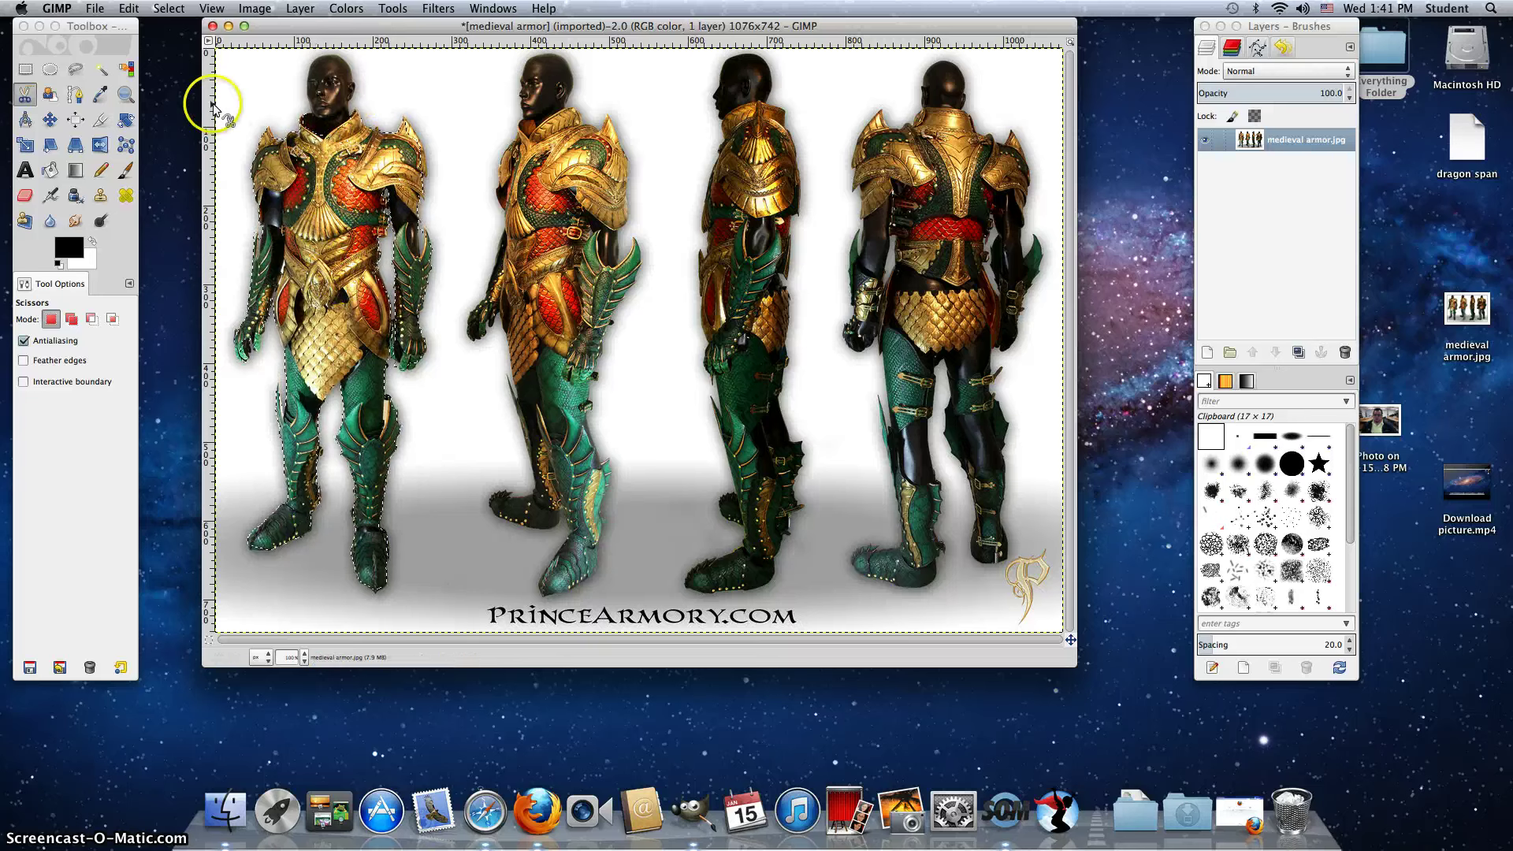
click(130, 8)
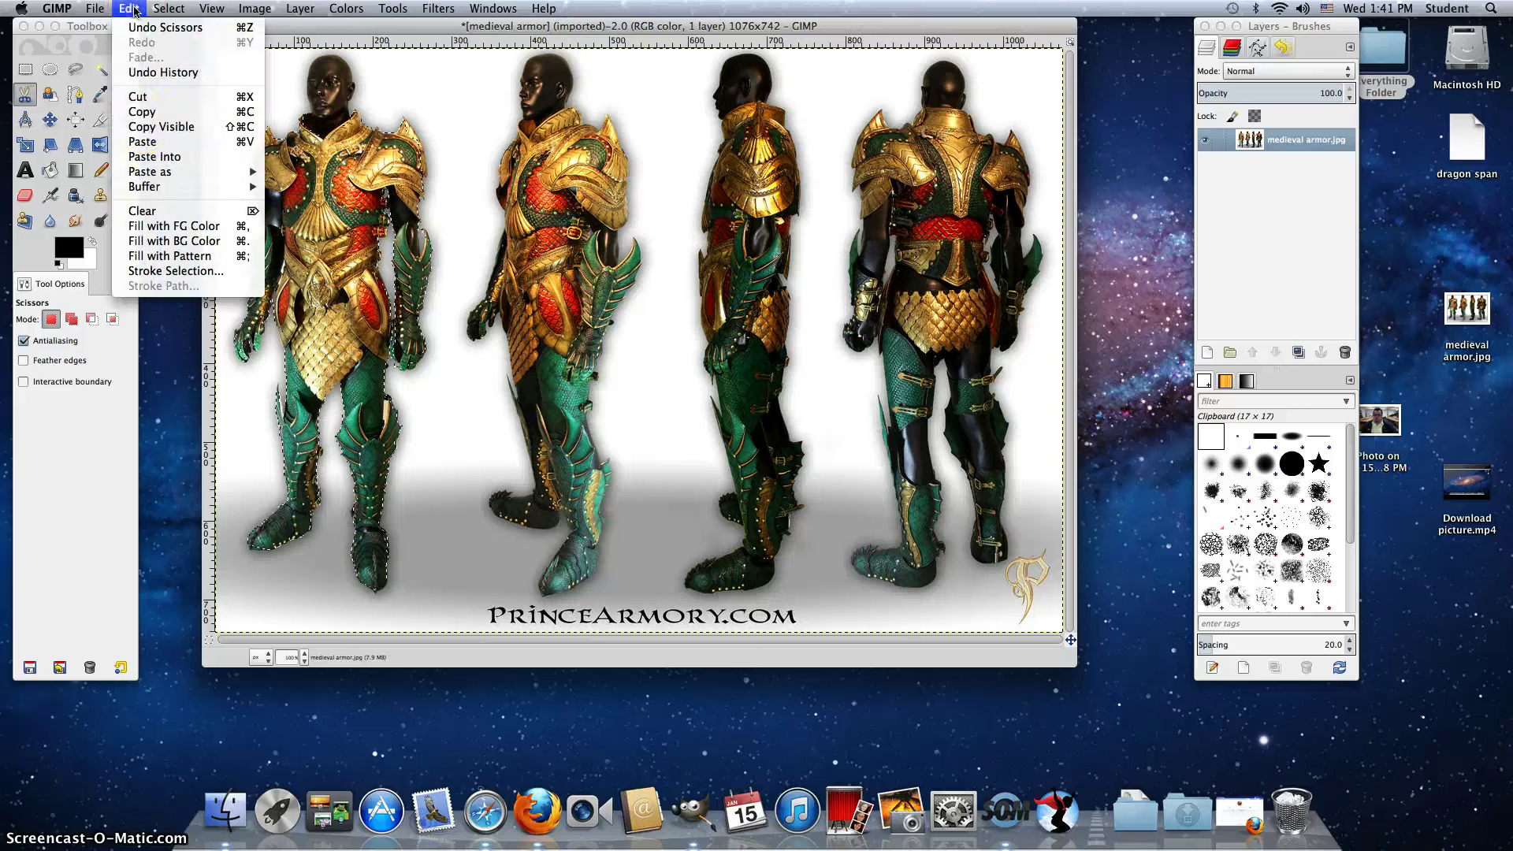
click(140, 97)
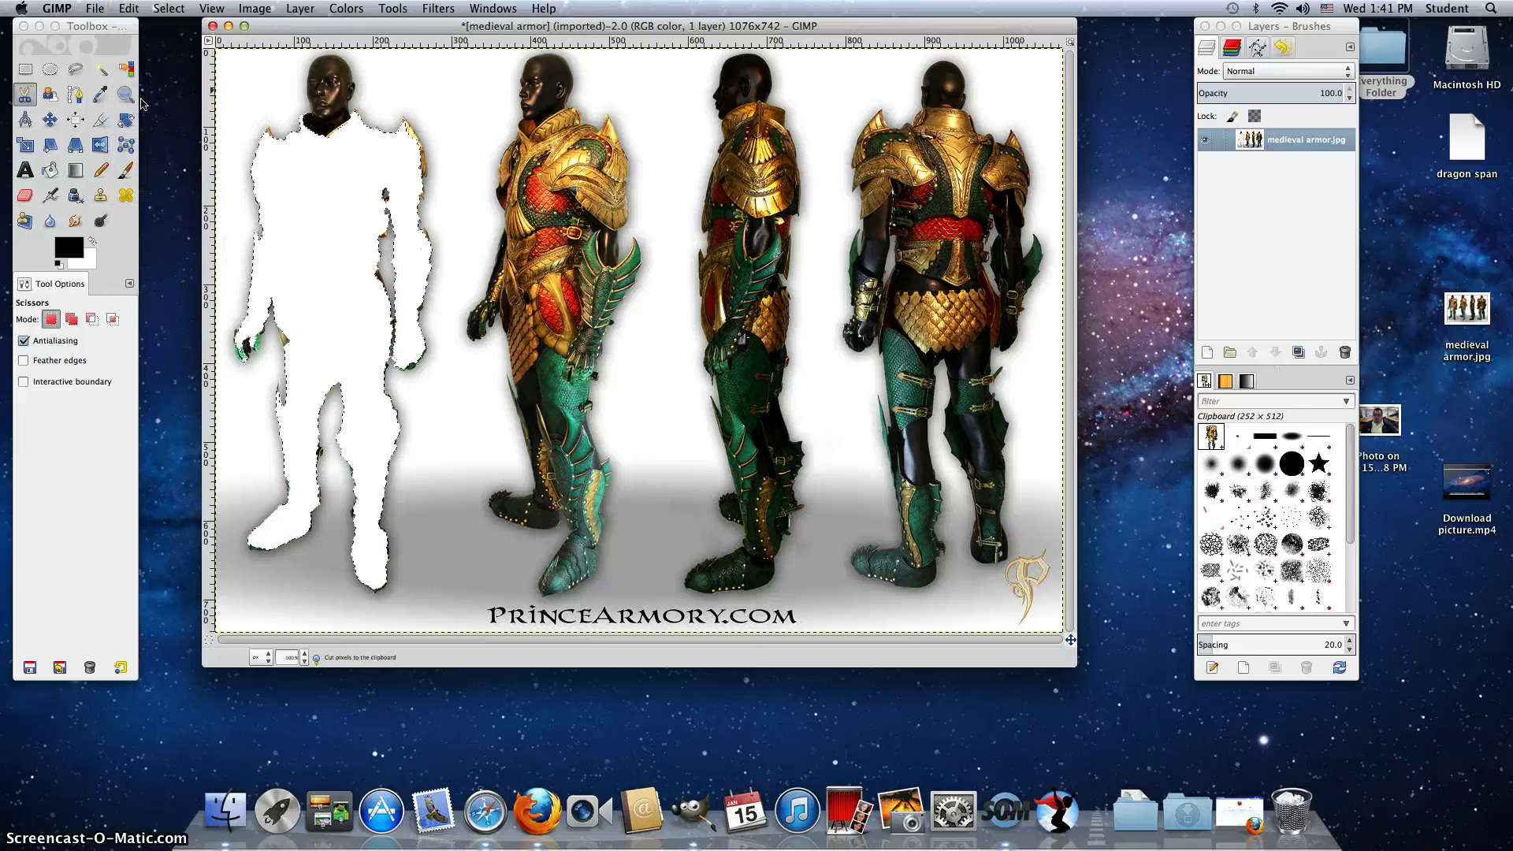